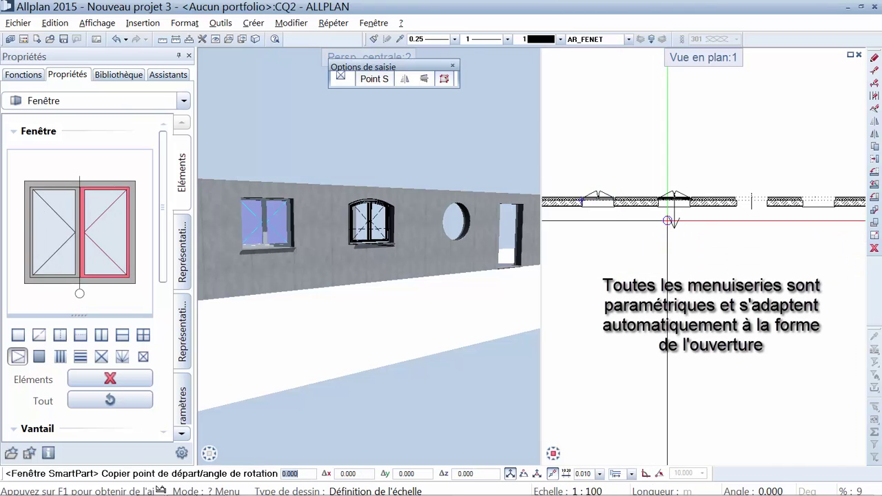
Copy the arched window into the round opening, remove its sashes and add a horizontal transom.
click(668, 221)
scroll(379, 237, up, 3)
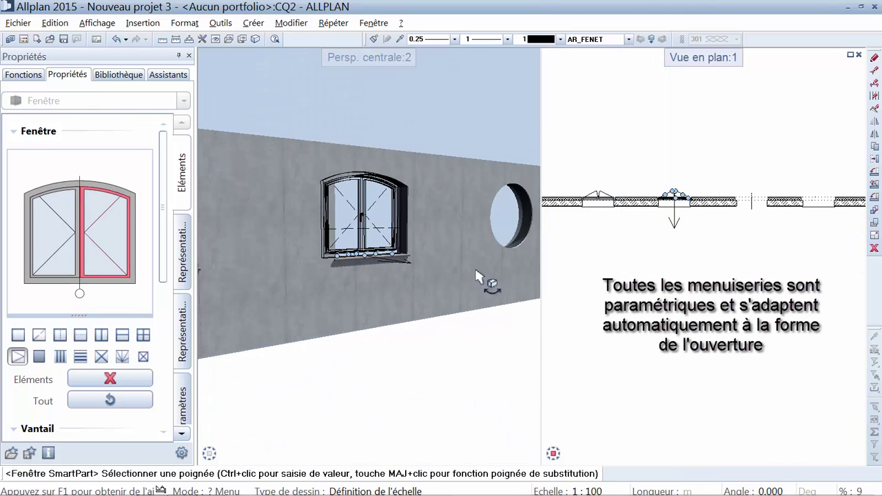
key(ctrl+c)
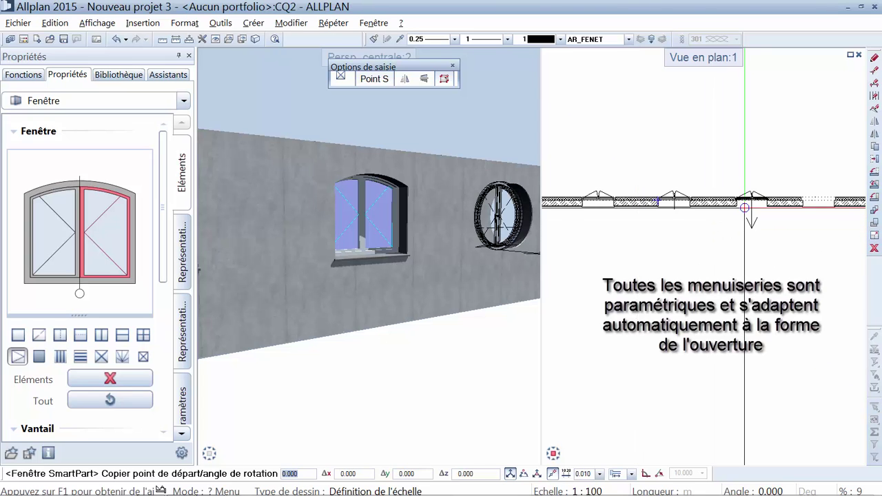
click(745, 207)
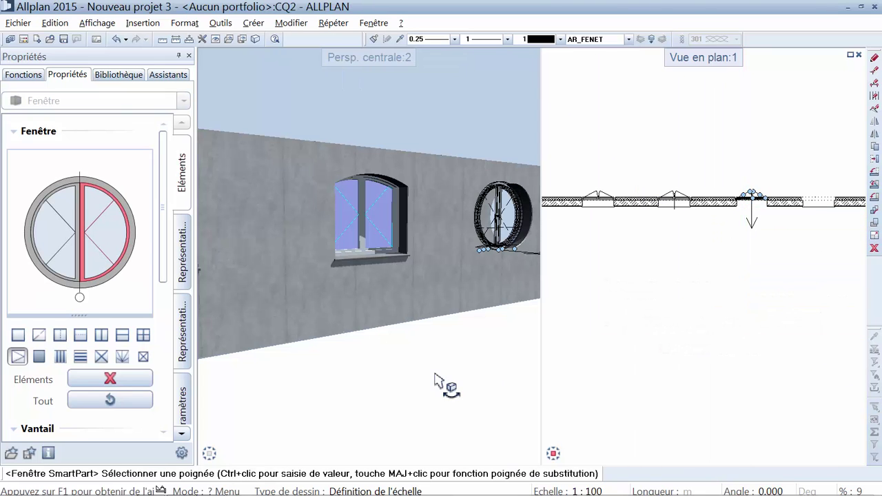
click(126, 378)
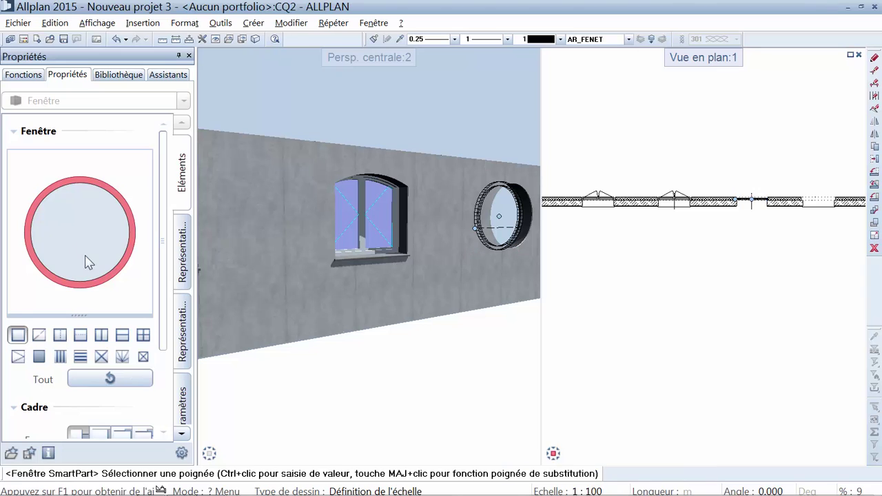
click(124, 336)
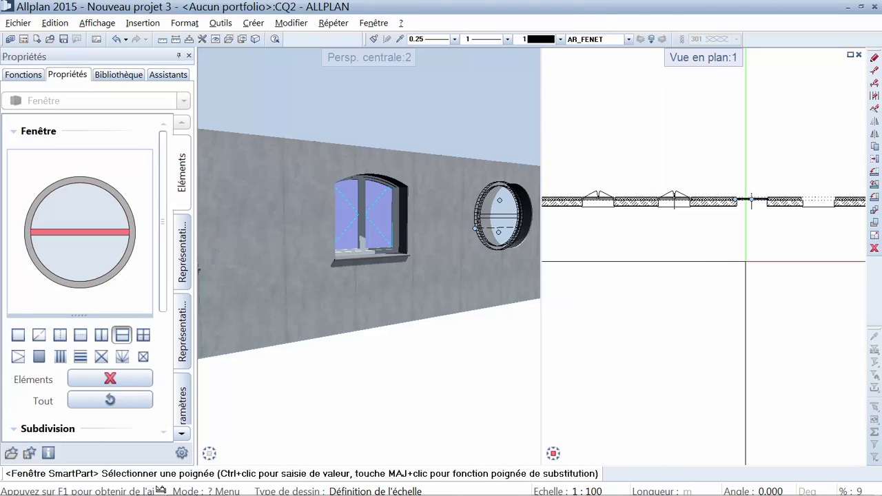
Copy the arched window into the door opening.
click(749, 260)
mouse_move(510, 249)
middle_down()
mouse_move(305, 258)
mouse_move(247, 250)
middle_up()
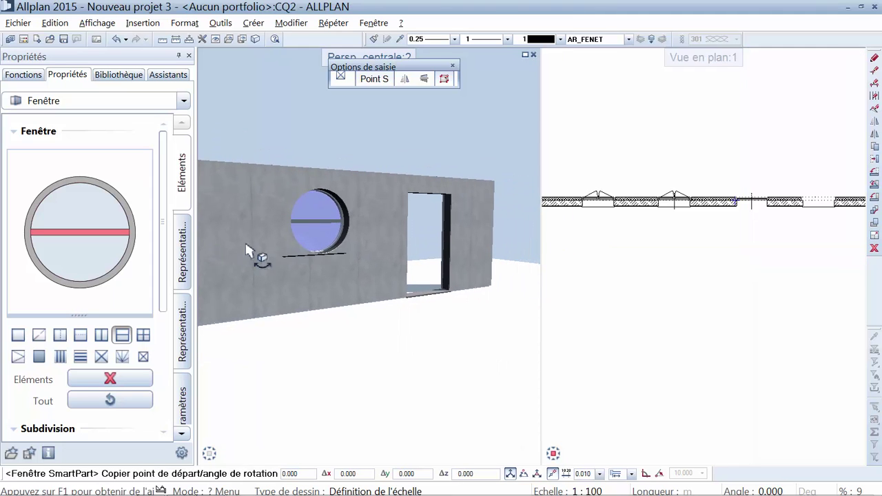
click(643, 237)
scroll(698, 193, down, 3)
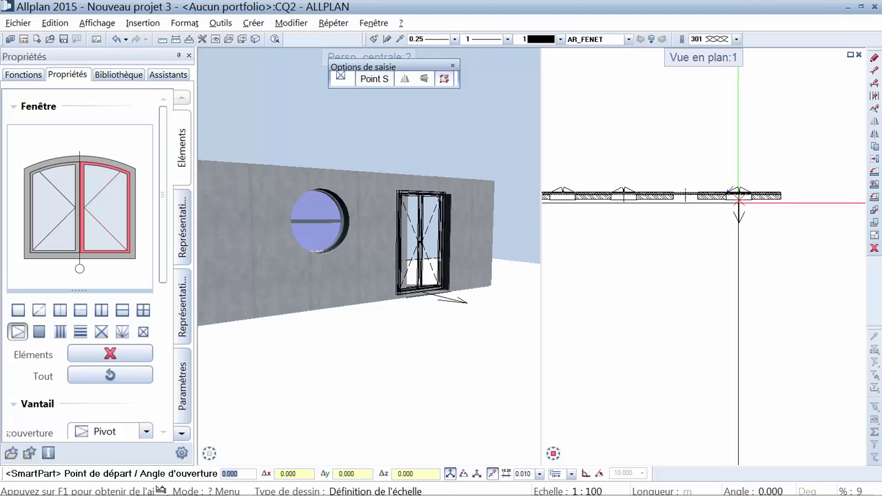
click(416, 291)
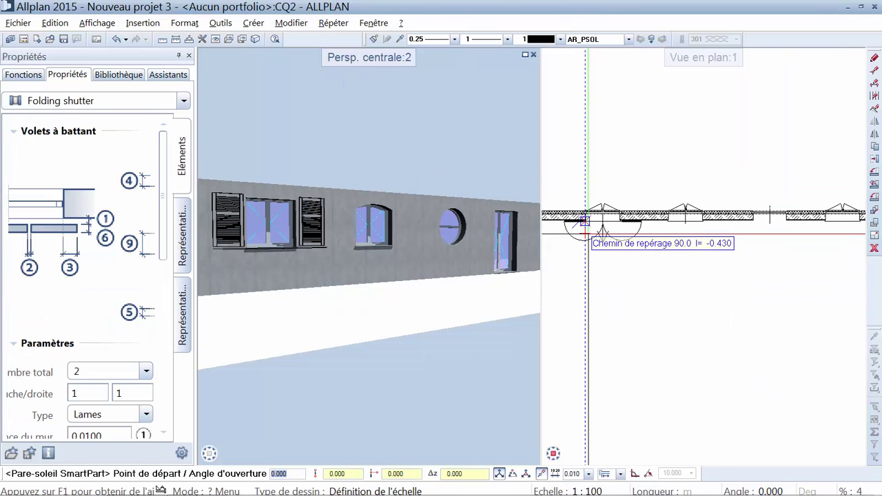
Place louvred folding shutters on the first and arched windows, swinging both arched-window leaves partly open.
click(585, 219)
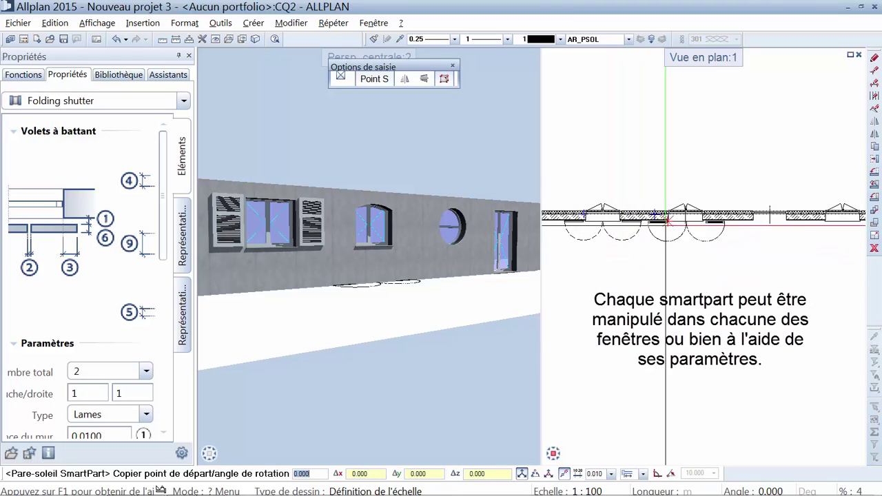
scroll(662, 260, up, 2)
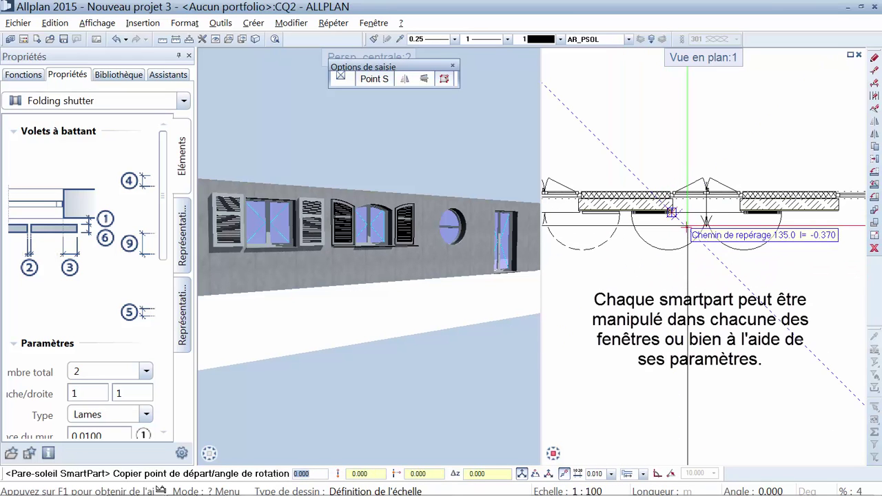
click(659, 243)
click(782, 211)
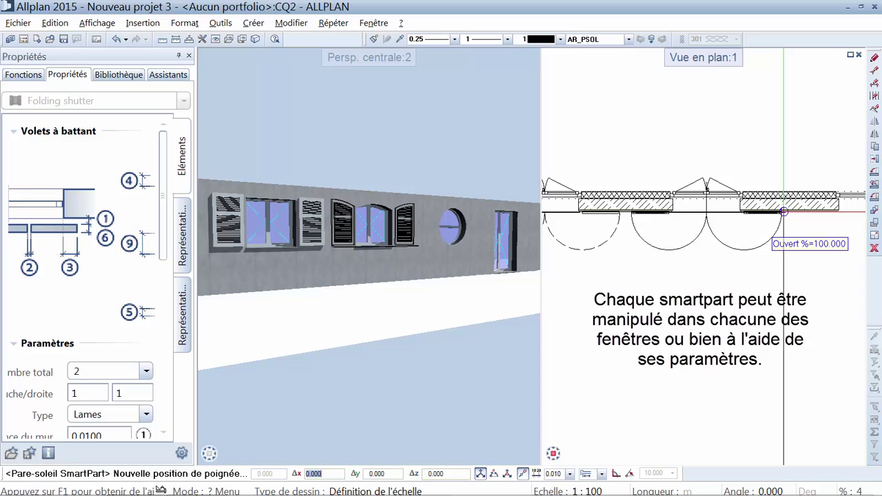
click(765, 241)
click(629, 211)
click(631, 212)
Add a single-leaf shutter beside the round window with Nombre total 1 and Type Remplissage.
key(Escape)
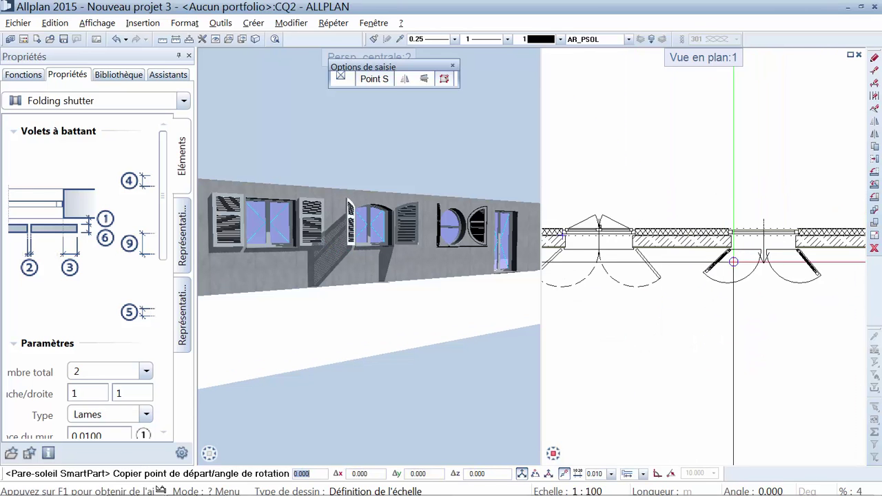
scroll(734, 262, up, 3)
scroll(459, 274, up, 3)
mouse_move(459, 273)
middle_down()
mouse_move(404, 295)
mouse_move(422, 291)
middle_up()
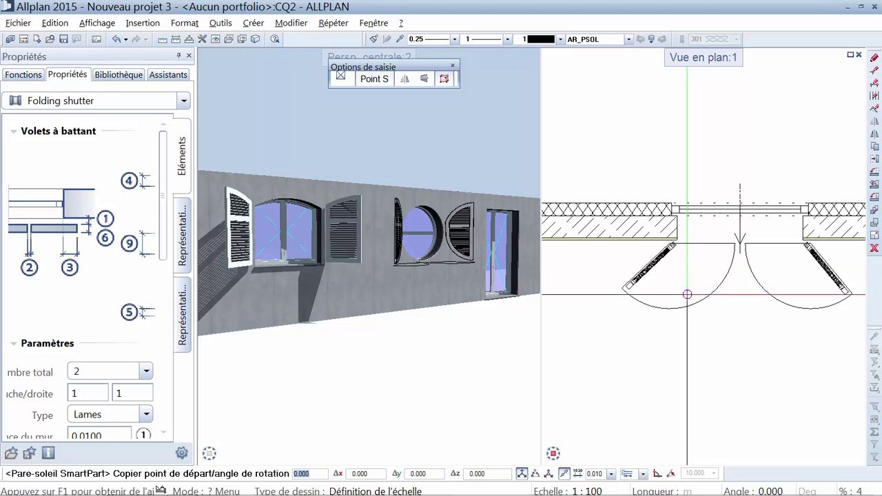
click(121, 376)
click(137, 236)
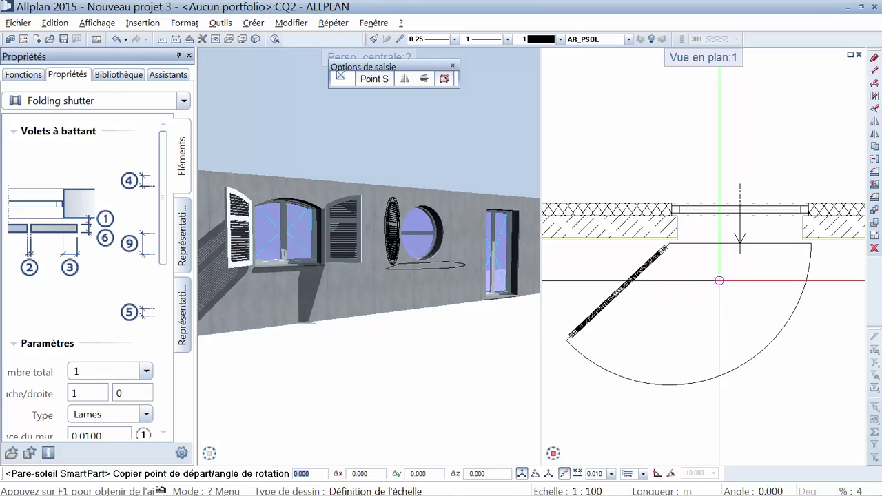
click(704, 266)
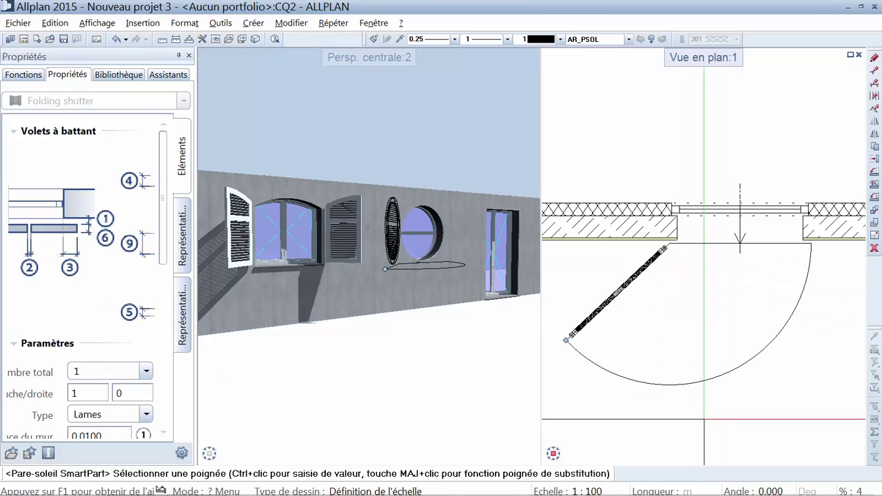
click(146, 414)
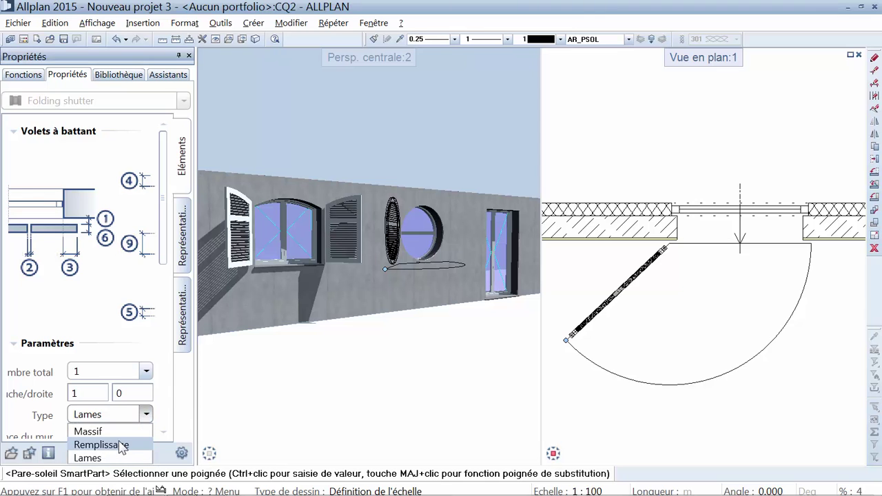
click(101, 445)
scroll(644, 323, down, 3)
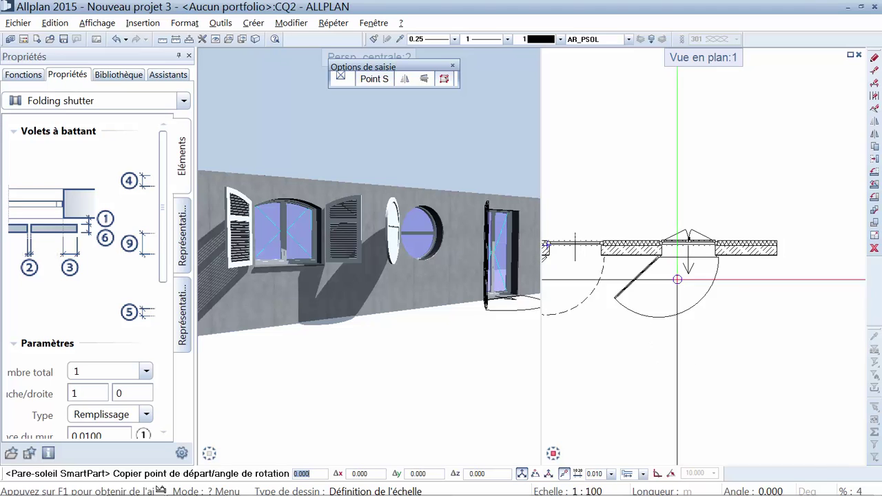
click(152, 100)
Fit a Stores coulissants shutter on the door window, reduce it to one panel and slide it across.
click(147, 131)
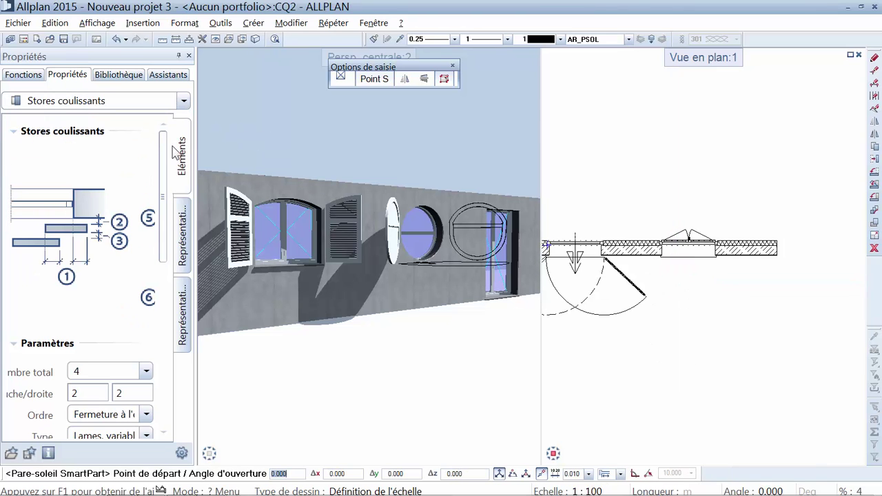
middle_drag(488, 276, 373, 274)
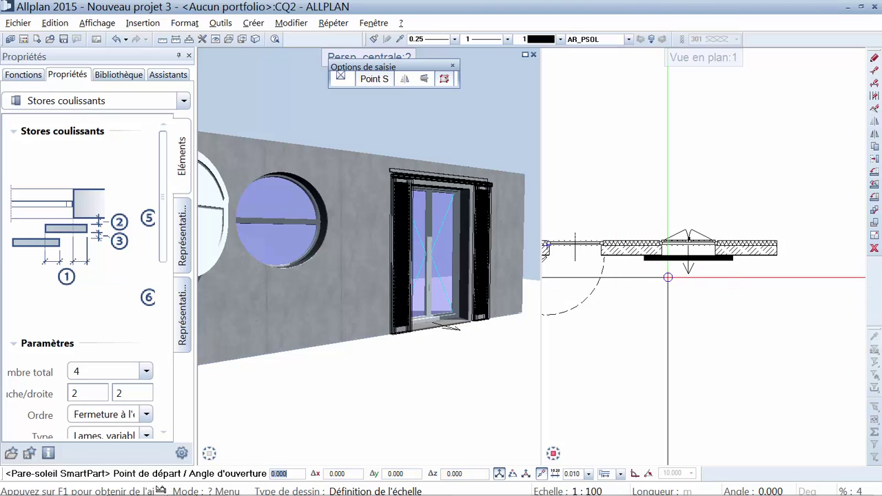
click(146, 371)
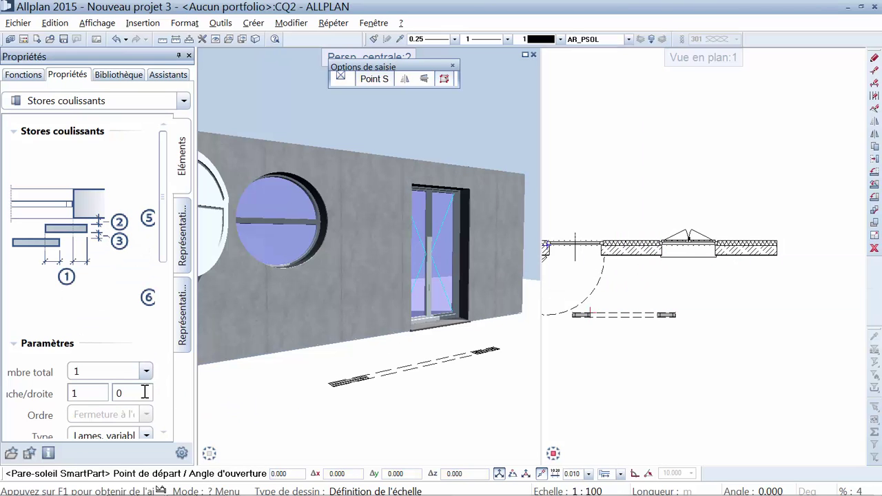
text(1)
key(Return)
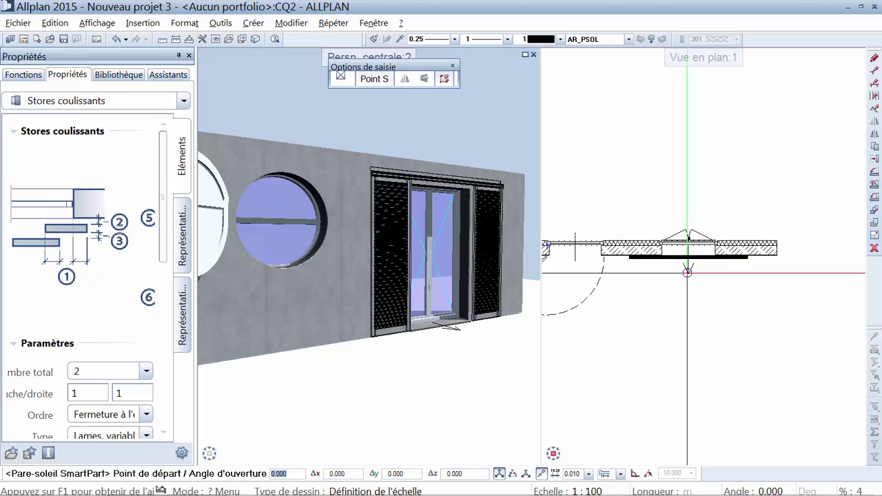
click(674, 269)
click(663, 258)
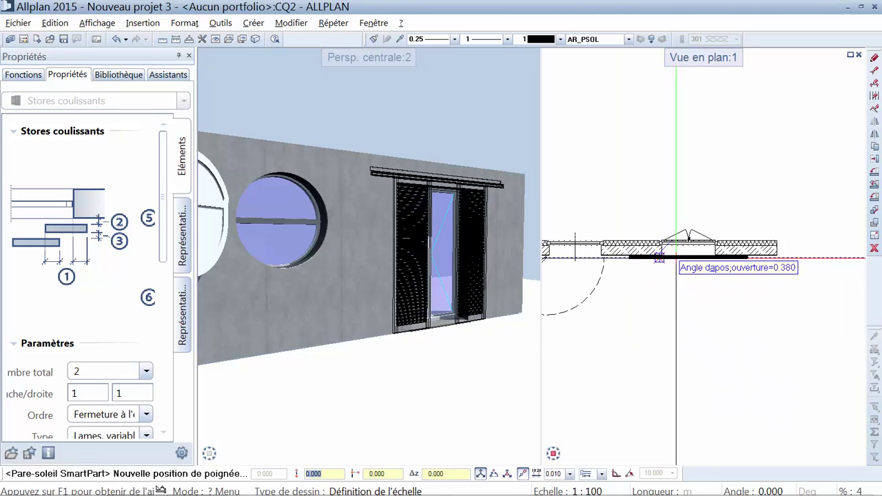
click(659, 257)
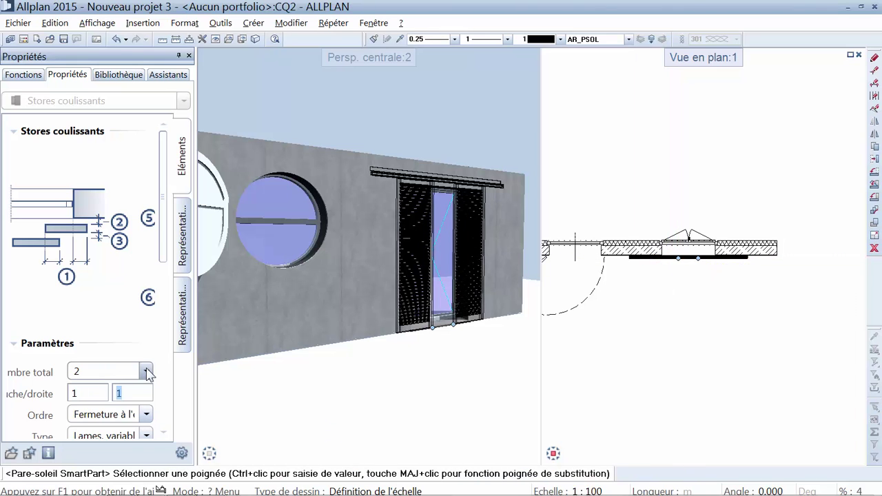
click(141, 237)
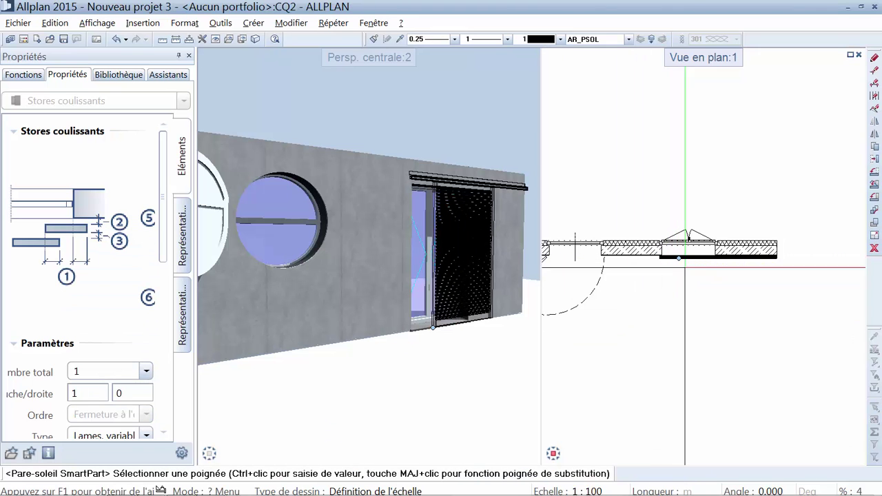
click(678, 258)
click(668, 338)
key(Escape)
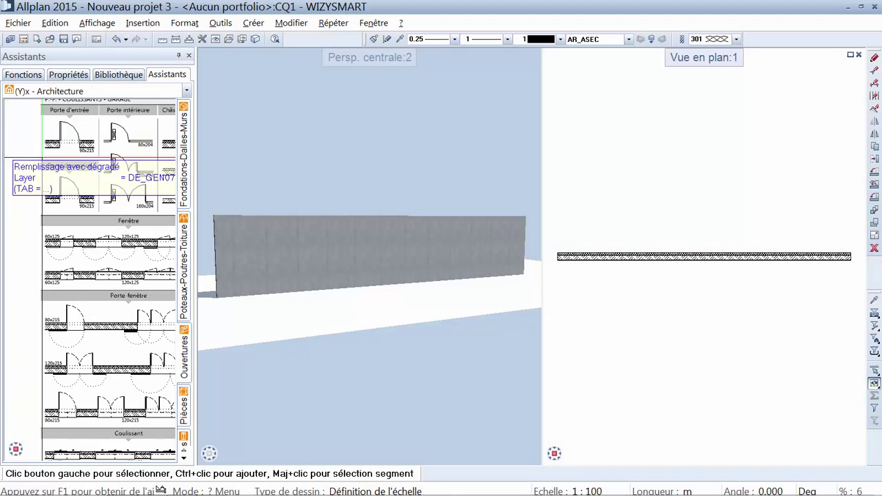
Insert the entrance door SmartPart near the left end of the grey wall.
scroll(59, 217, up, 3)
double_click(62, 215)
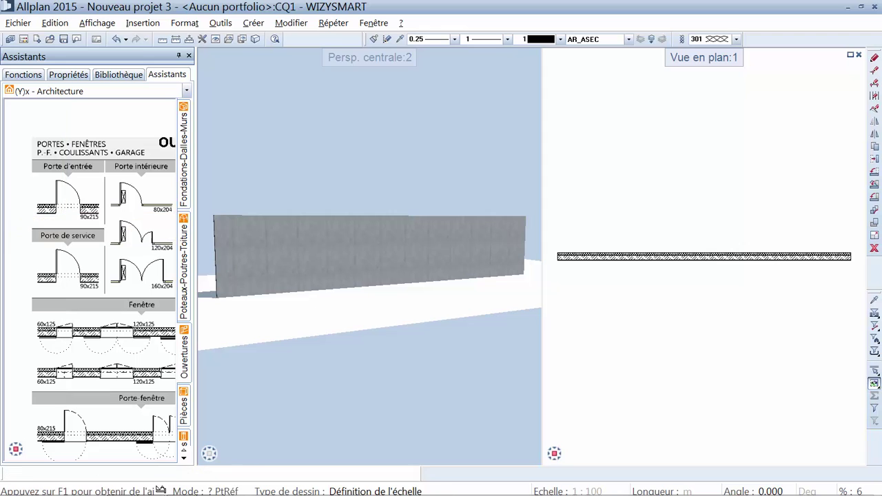
click(572, 259)
key(Return)
key(Return)
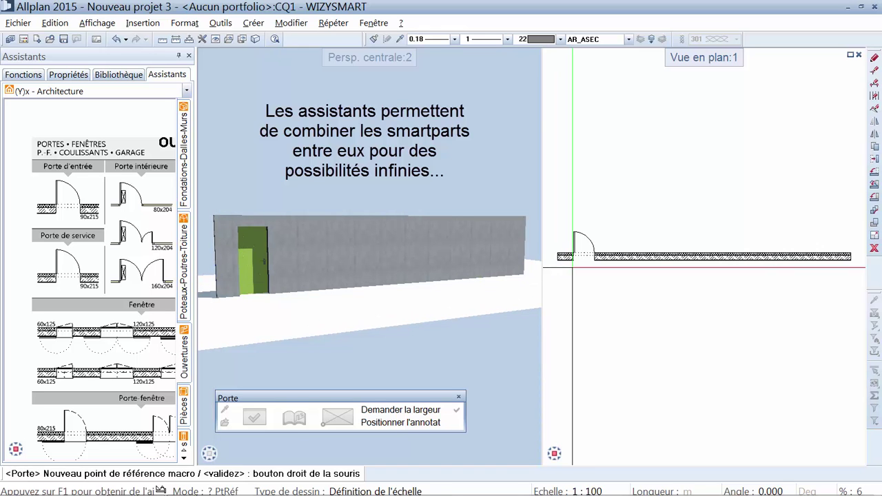
key(Escape)
scroll(572, 248, up, 2)
scroll(572, 218, up, 1)
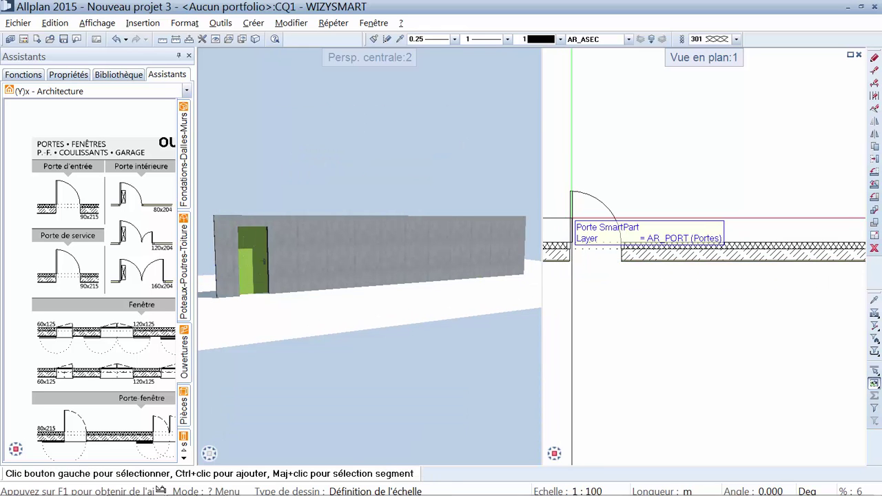
Give the entrance door the vertical-plank style and a circular 0.300-diameter glazing porthole.
click(572, 219)
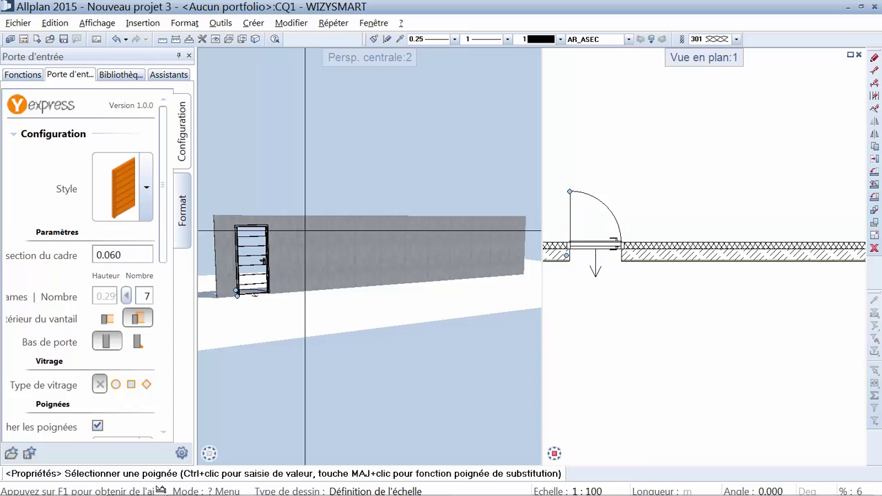
click(146, 190)
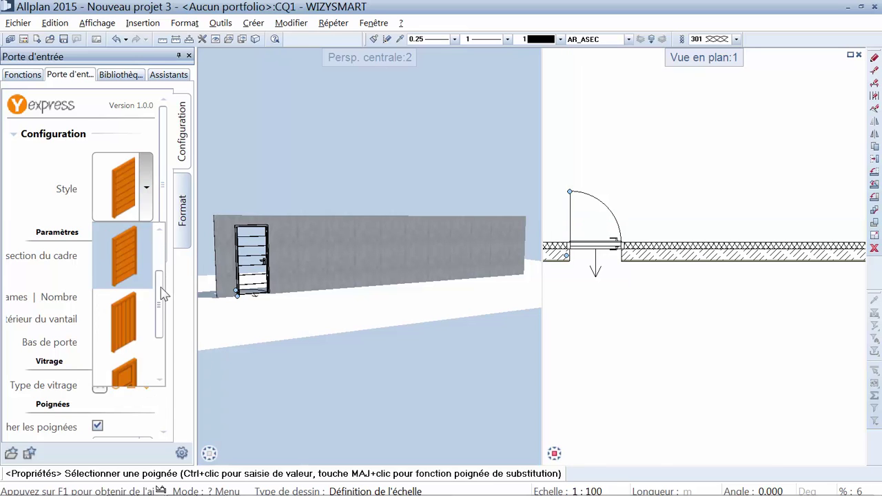
scroll(163, 294, down, 1)
click(123, 258)
scroll(166, 268, down, 2)
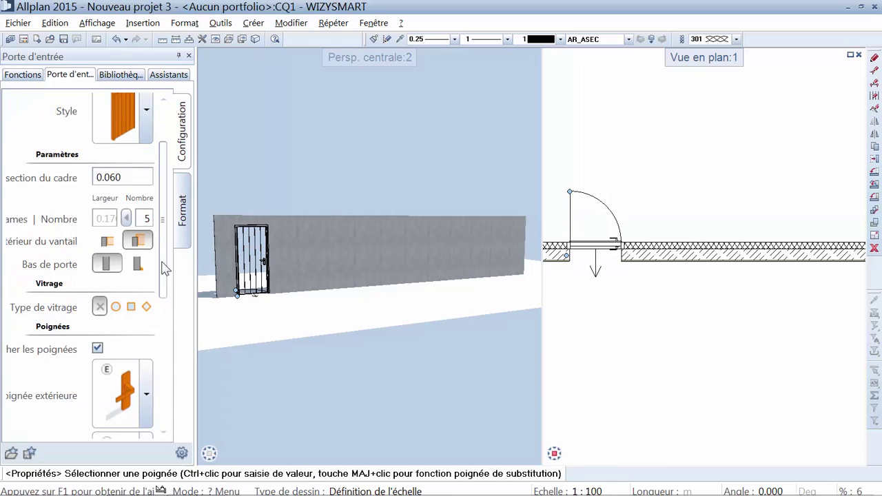
scroll(165, 268, down, 2)
click(116, 245)
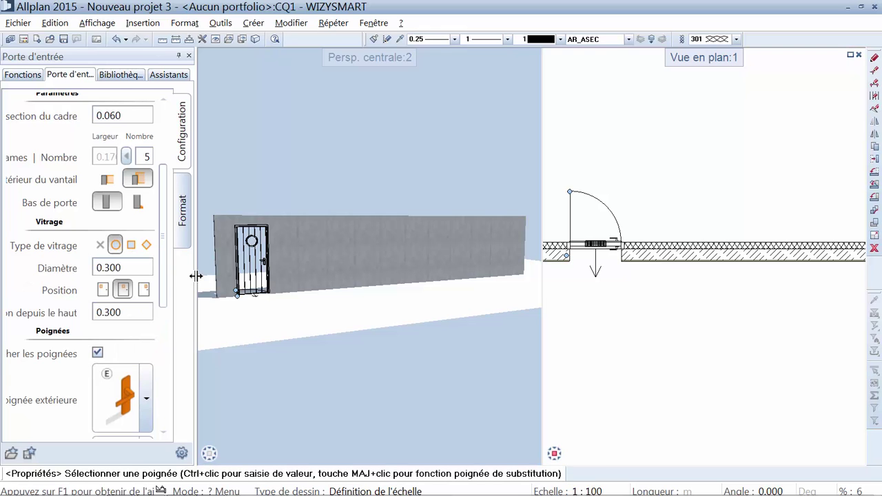
drag(163, 265, 162, 313)
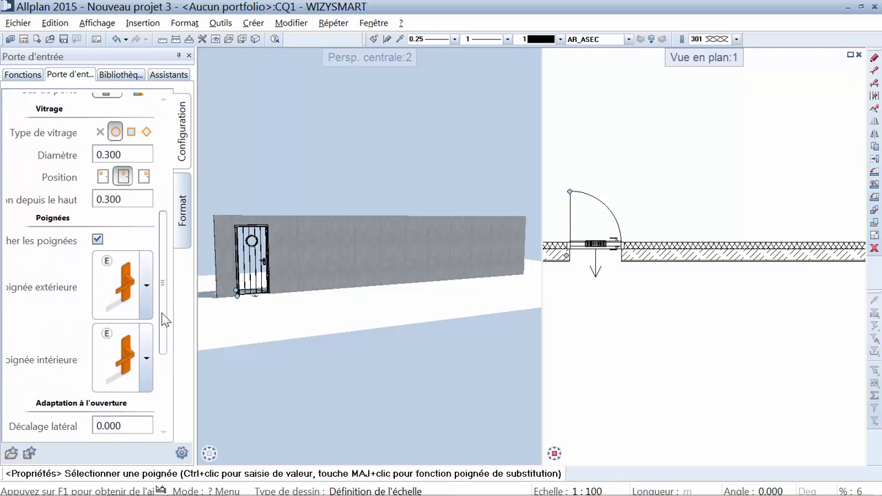
key(Escape)
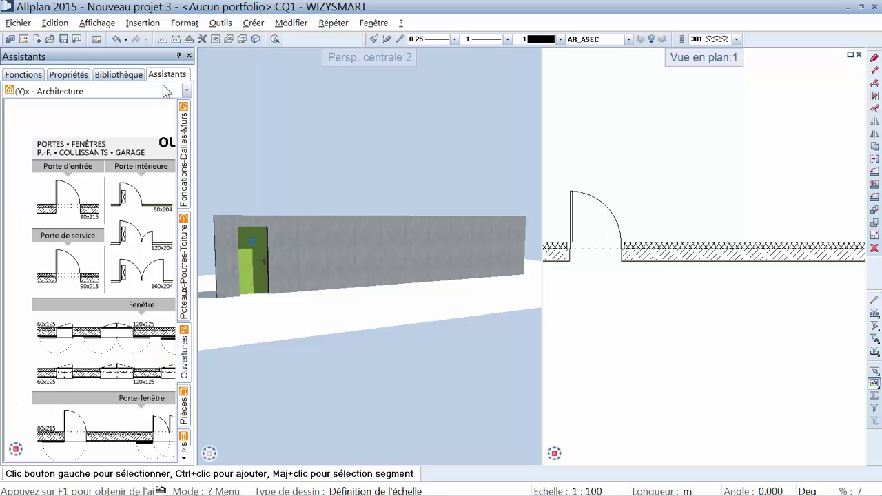
Place a Châssis avec grille window in the wall just right of the entrance door.
scroll(105, 184, up, 1)
scroll(105, 184, up, 2)
scroll(105, 185, up, 2)
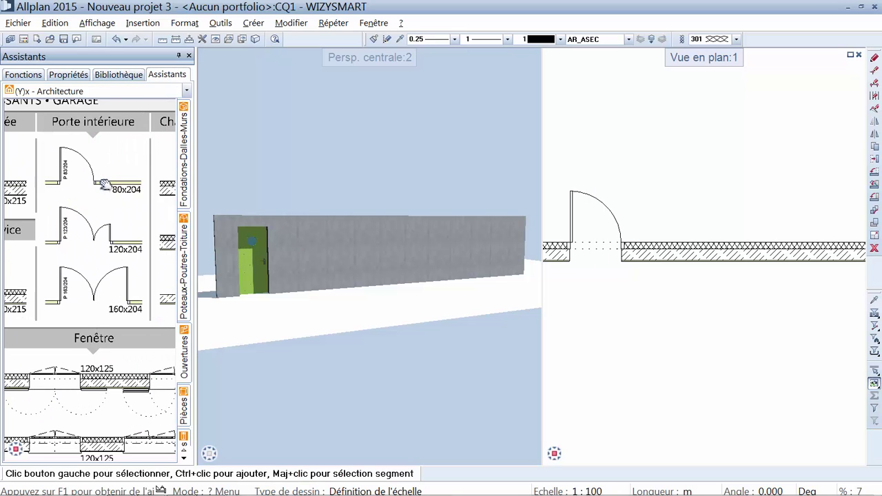
middle_drag(130, 223, 95, 200)
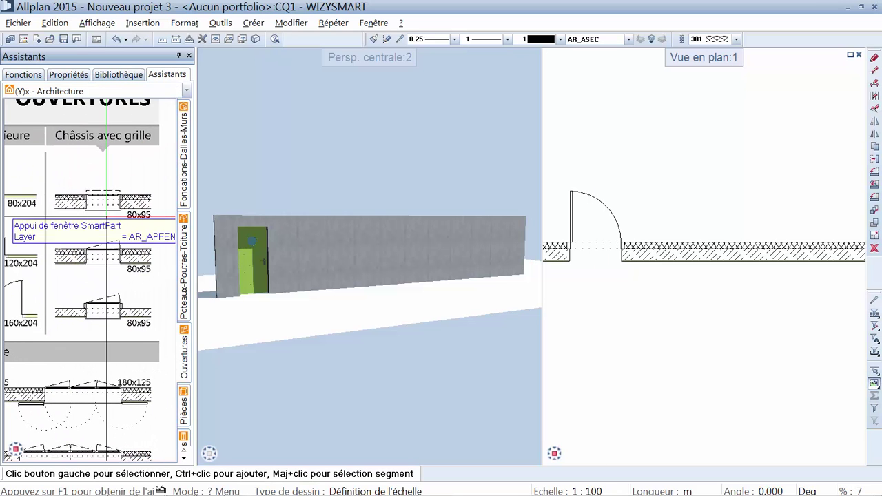
scroll(96, 200, up, 2)
double_click(95, 200)
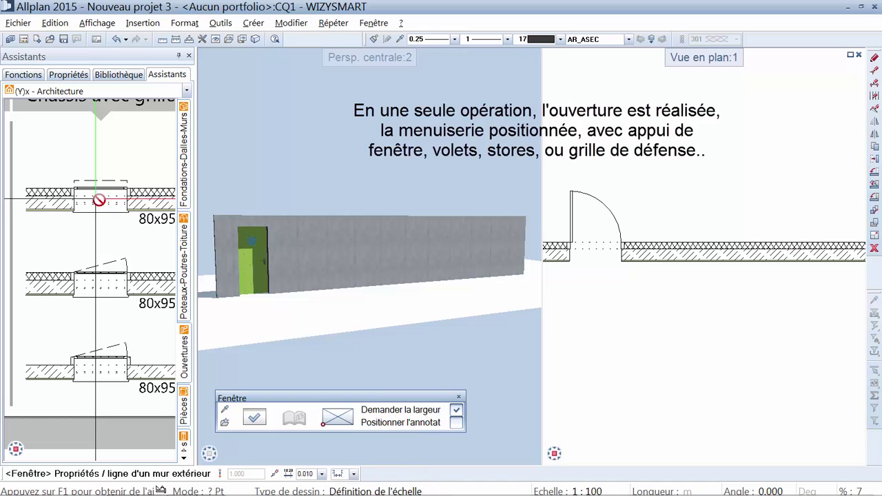
click(653, 288)
click(680, 313)
click(680, 301)
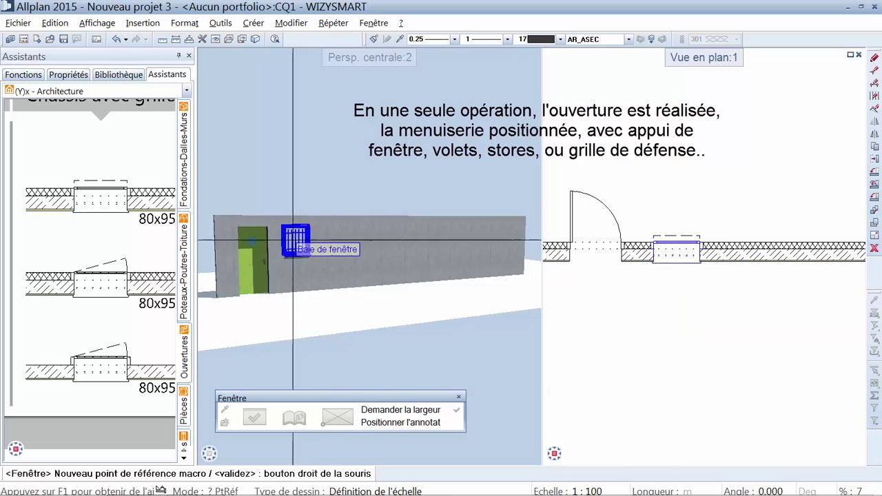
scroll(293, 241, up, 5)
key(Escape)
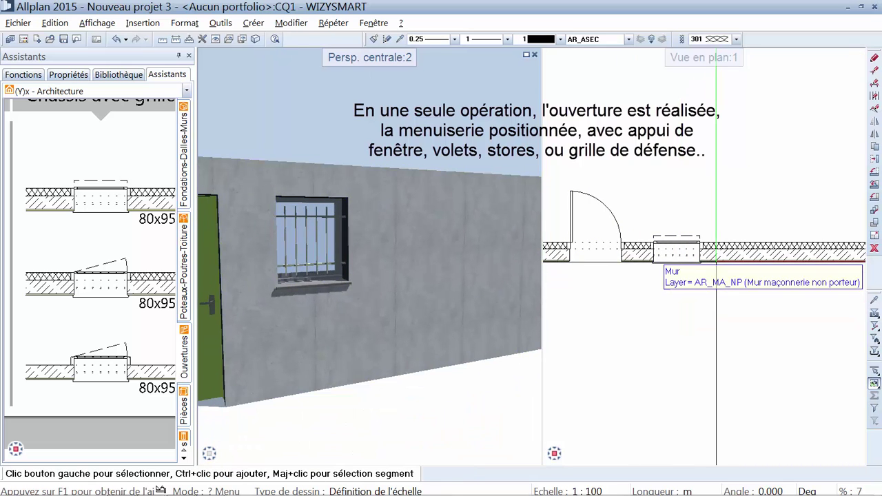
Widen the grilled window's opening using its width handle in plan.
scroll(716, 261, up, 2)
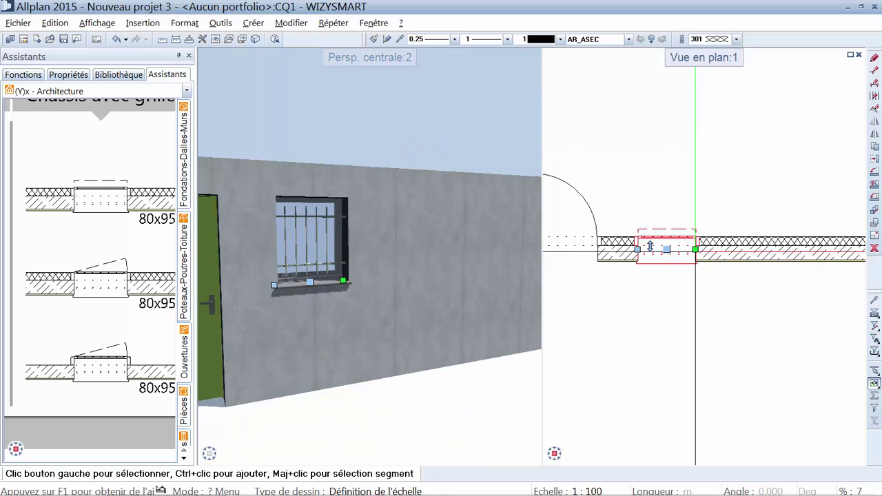
click(696, 249)
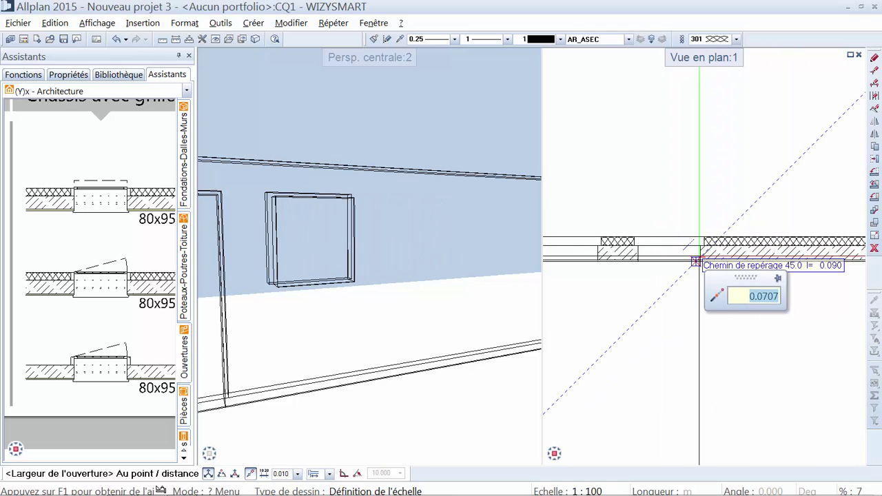
click(695, 261)
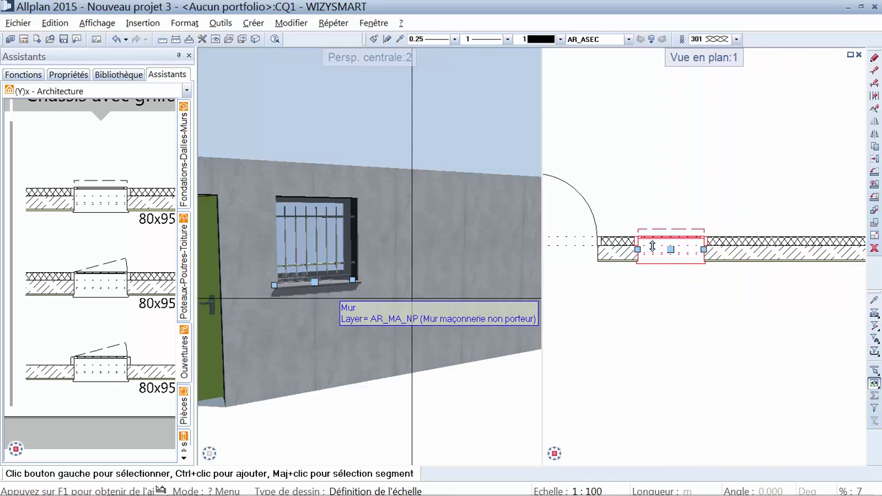
click(683, 253)
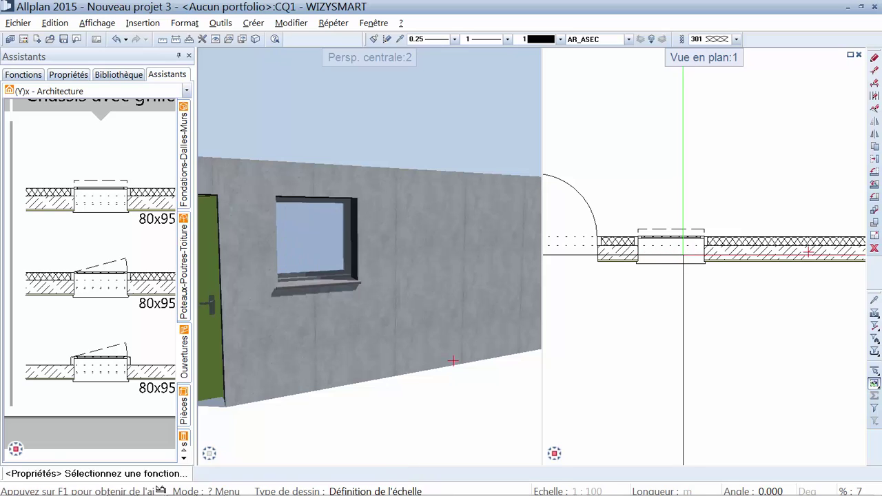
Change the security grille to the diamond-pattern Modèle.
click(181, 155)
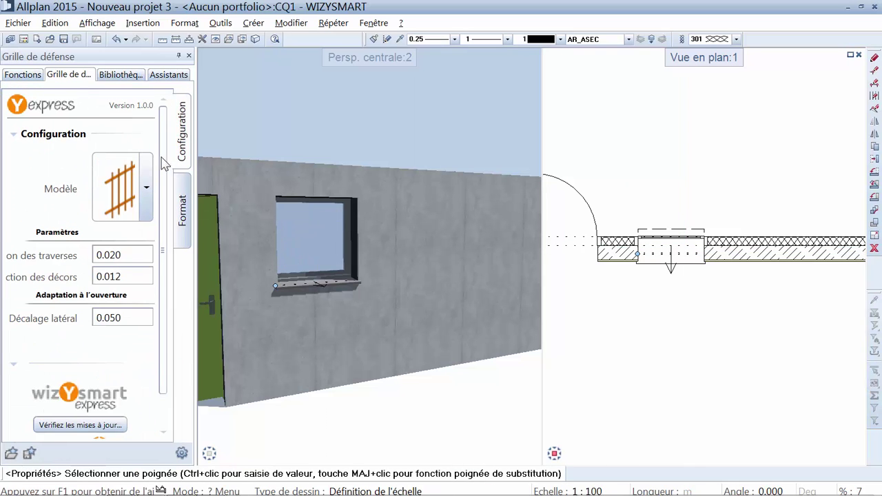
click(147, 192)
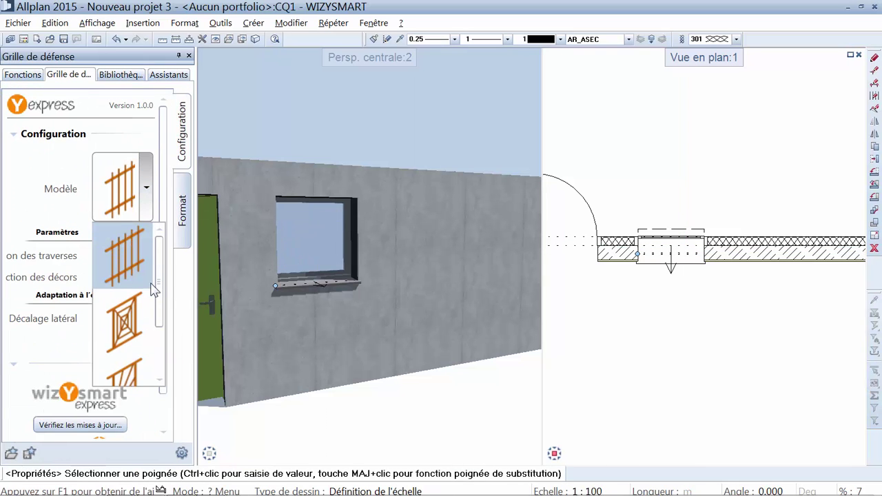
click(153, 330)
key(Escape)
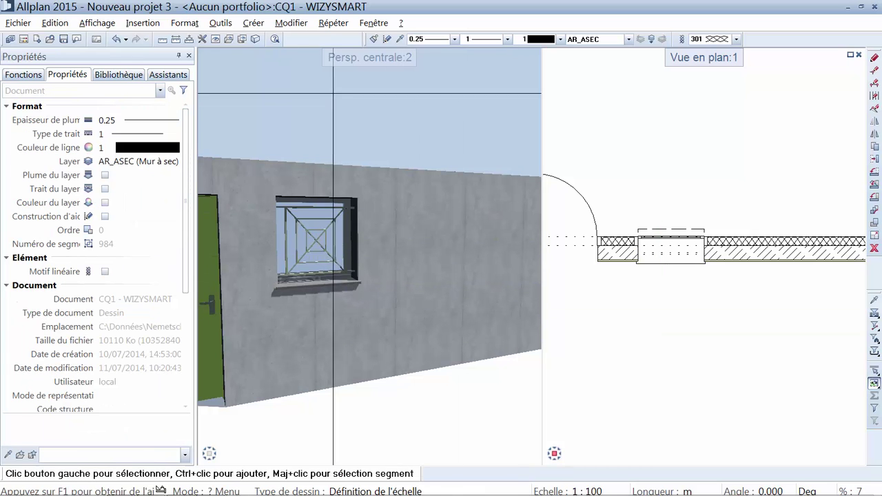
Swing the casement sash open at an angle in the 3D view.
click(352, 88)
mouse_move(375, 121)
middle_down()
mouse_move(364, 216)
mouse_move(364, 182)
mouse_move(397, 199)
mouse_move(385, 207)
middle_up()
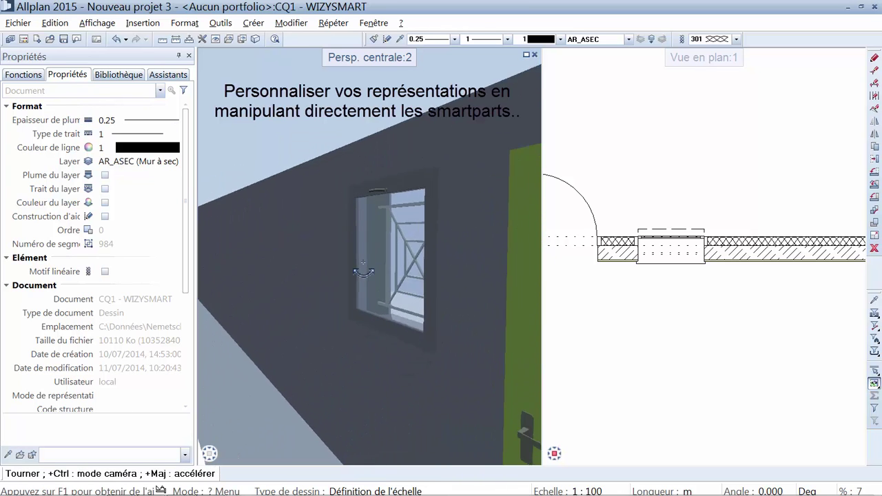
click(674, 243)
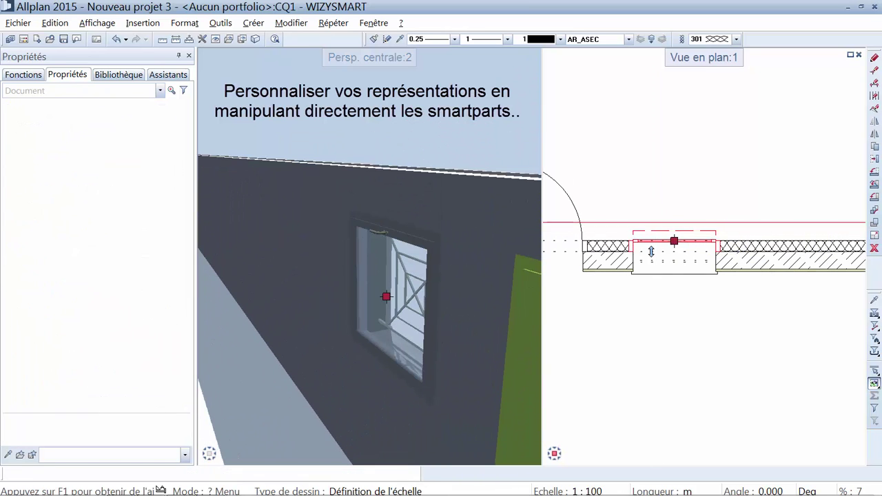
click(439, 245)
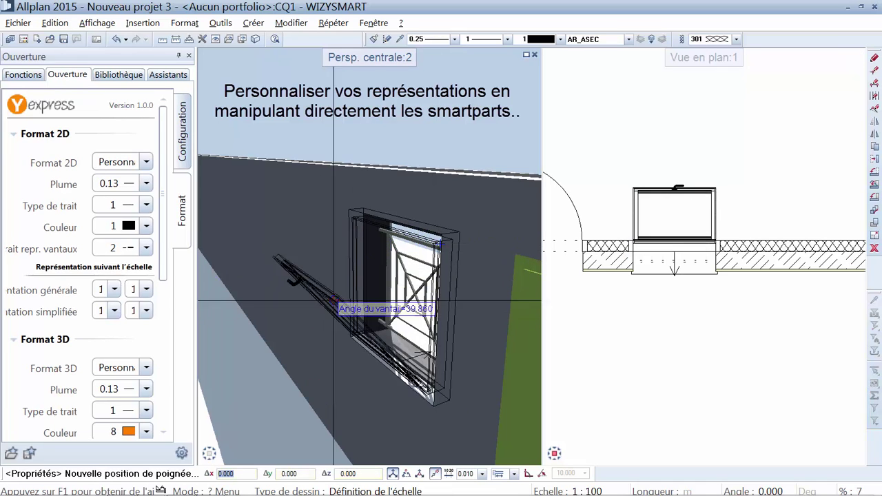
click(357, 281)
key(Escape)
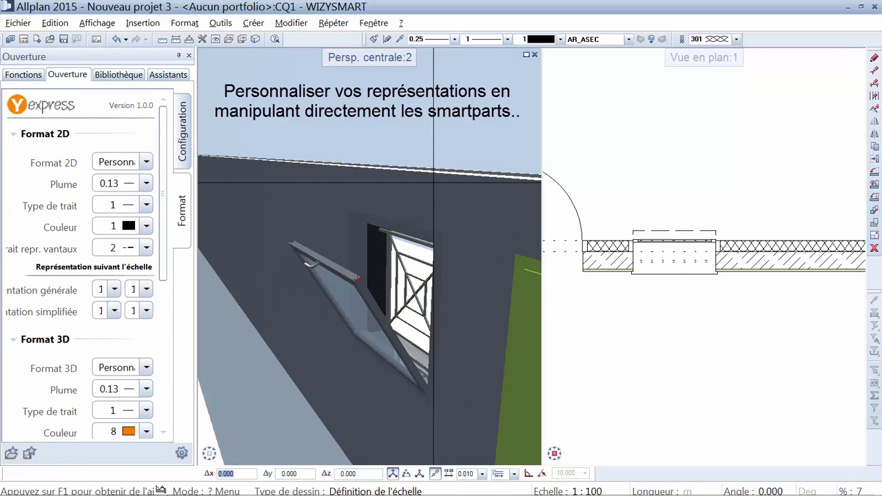
scroll(421, 178, down, 5)
scroll(406, 165, down, 3)
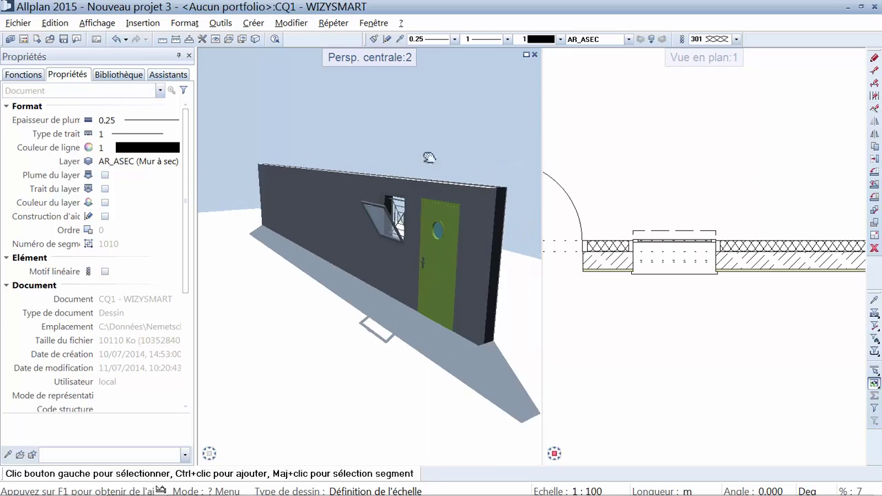
mouse_move(392, 163)
mouse_down()
mouse_move(386, 190)
mouse_move(466, 214)
mouse_up()
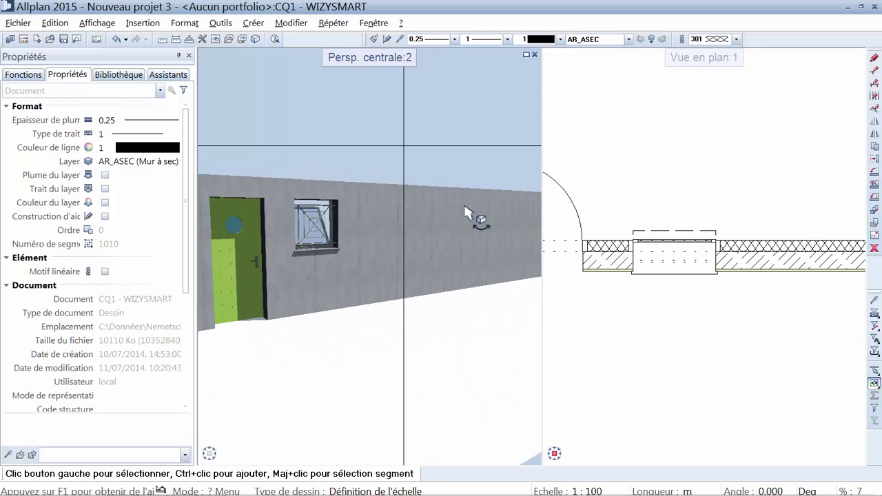
Place a Fenêtre 120x125 with swinging shutters on the wall right of the grilled window.
click(183, 75)
scroll(103, 275, down, 3)
scroll(147, 228, down, 2)
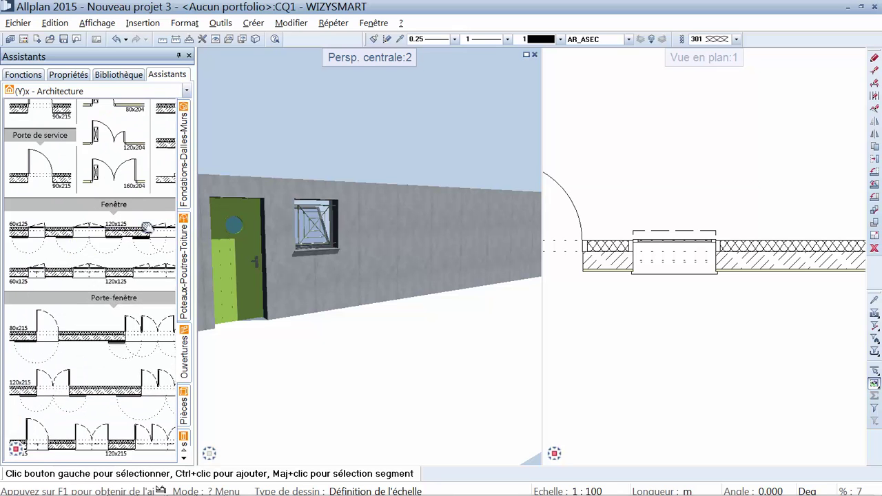
scroll(118, 227, up, 2)
scroll(110, 227, up, 2)
scroll(102, 227, up, 1)
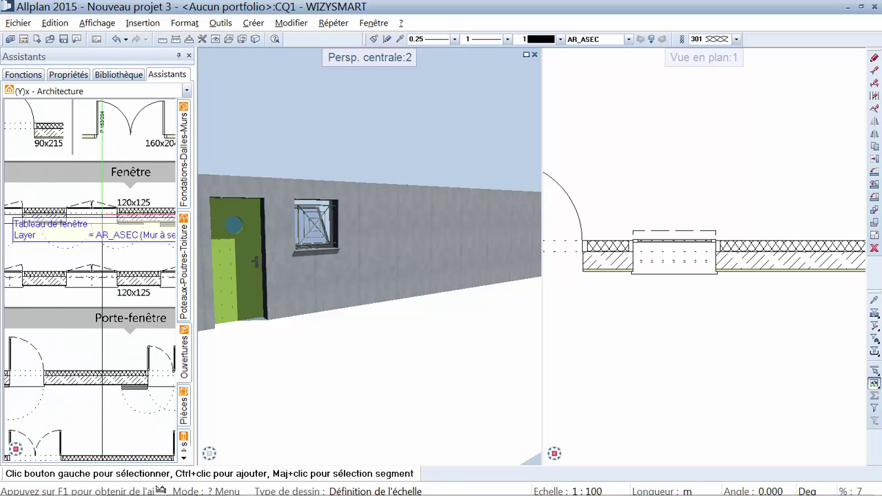
double_click(102, 219)
scroll(662, 258, down, 2)
scroll(732, 306, down, 2)
middle_drag(703, 312, 629, 310)
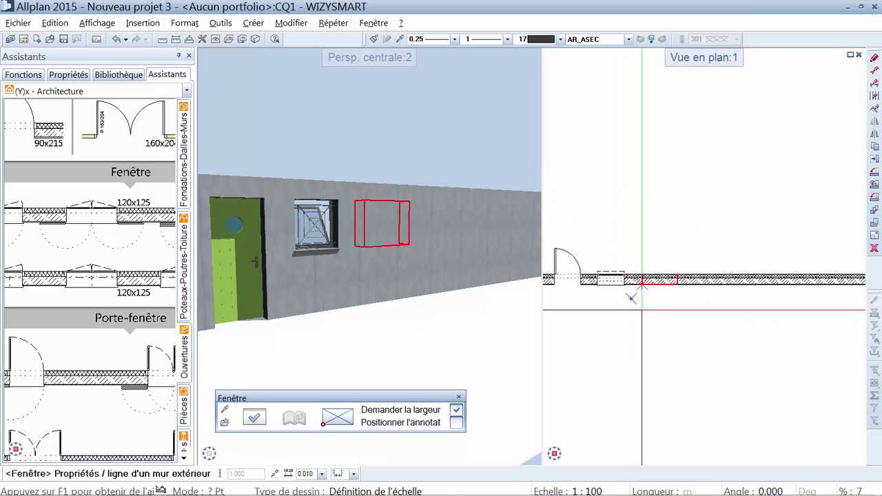
click(649, 280)
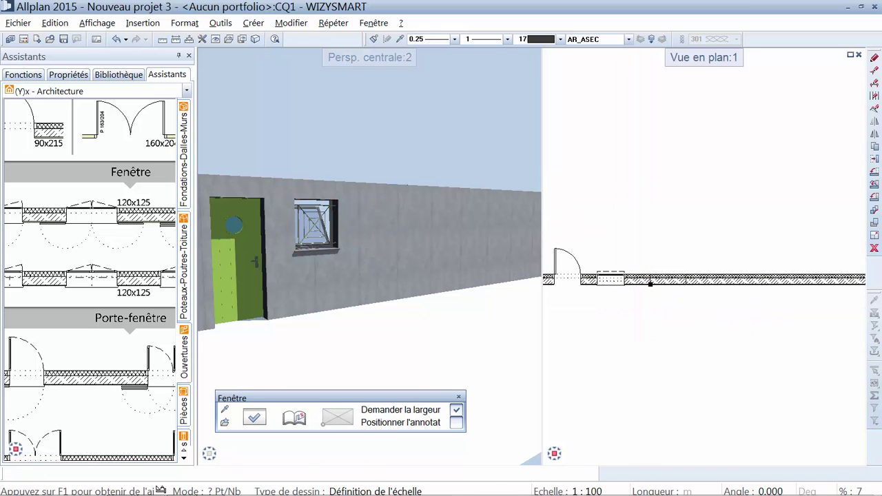
click(650, 306)
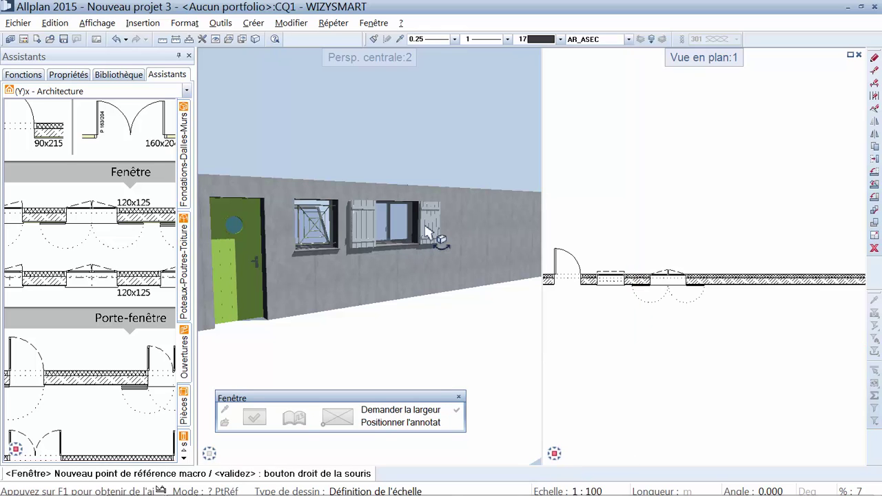
scroll(426, 229, up, 2)
scroll(434, 238, up, 2)
key(Escape)
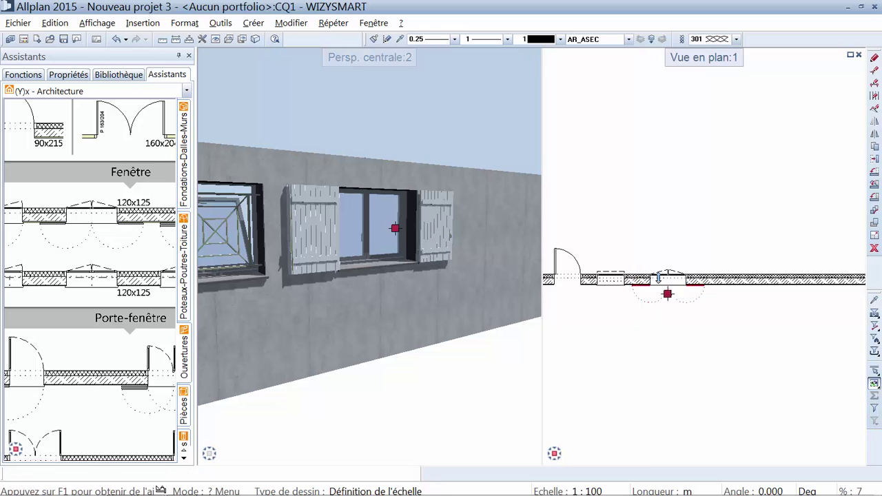
Switch the window's shutters to the horizontal-slat model and show them closed with Volets fermés.
double_click(666, 295)
click(150, 205)
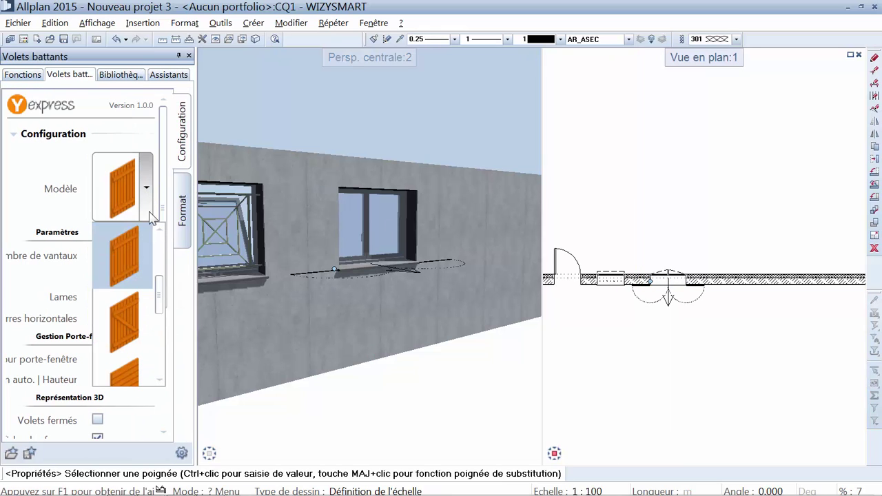
scroll(159, 311, down, 2)
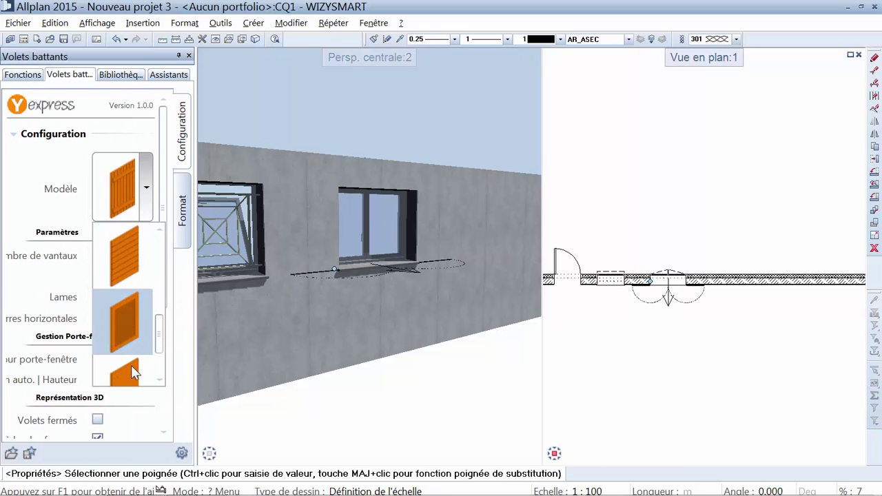
click(135, 272)
drag(164, 213, 163, 306)
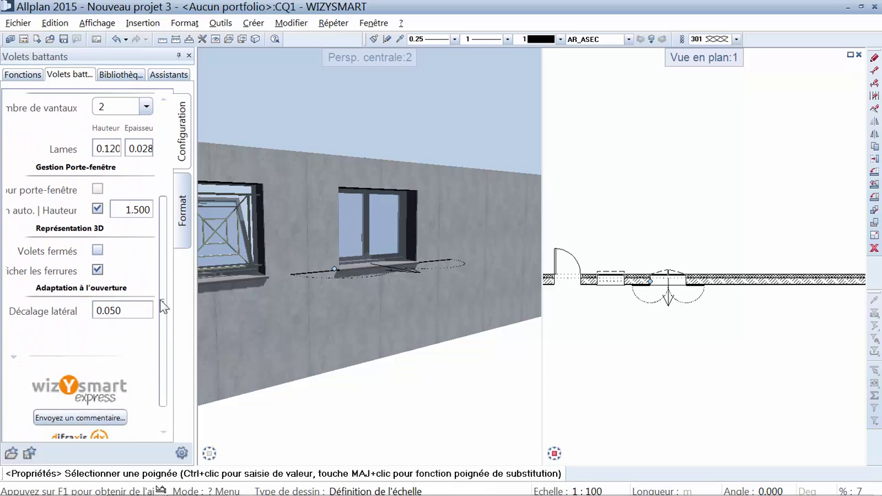
click(98, 251)
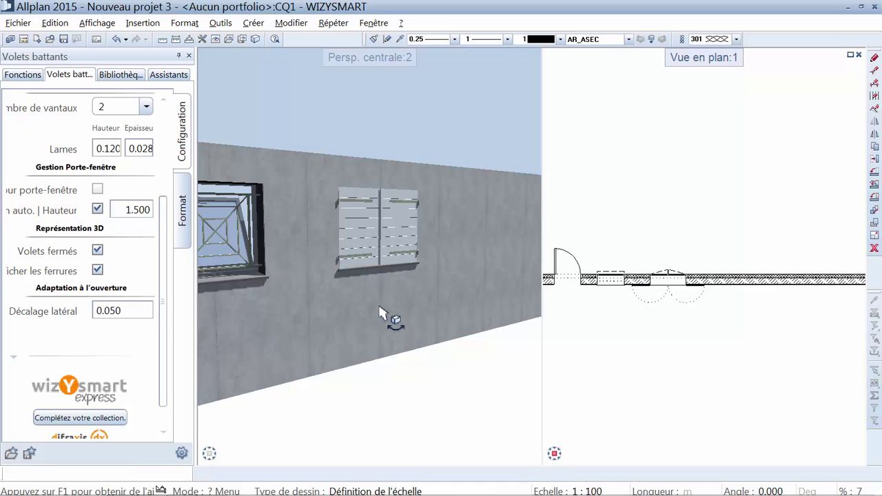
Pick the Coulissant 180x125 sliding window from the architecture SmartPart catalogue.
click(168, 74)
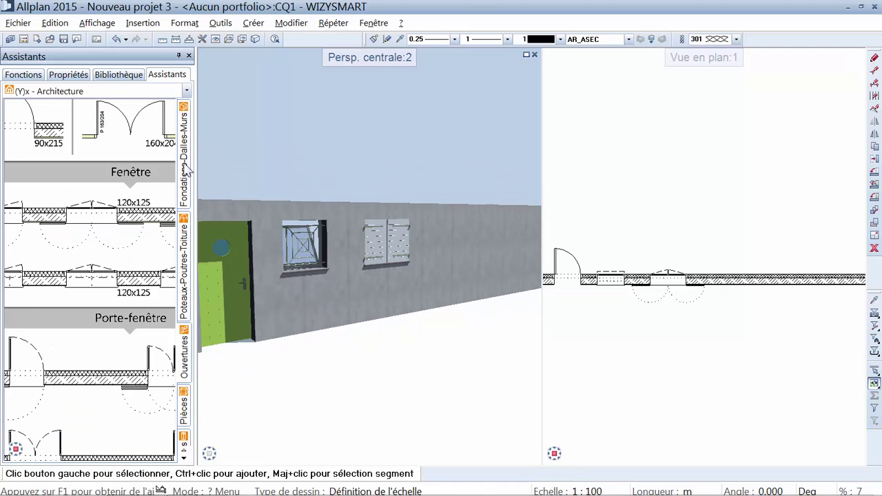
scroll(136, 240, down, 1)
scroll(140, 229, down, 1)
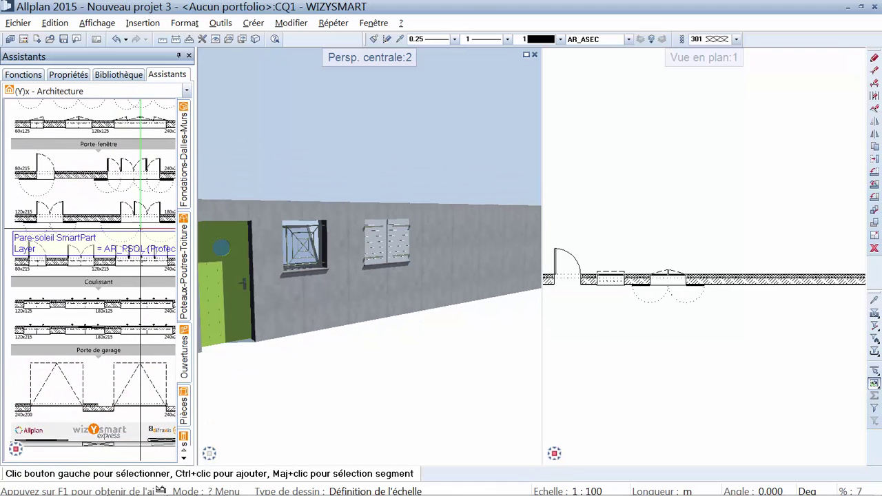
scroll(135, 238, down, 1)
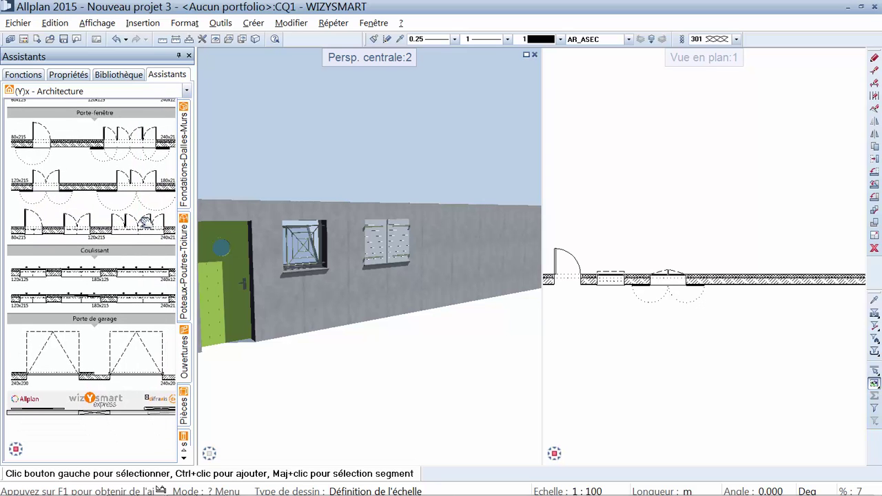
scroll(133, 248, down, 1)
scroll(103, 255, down, 1)
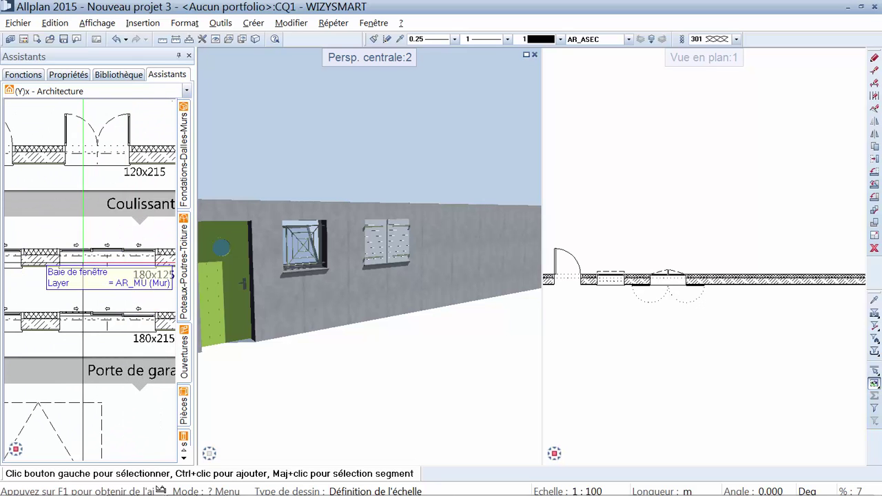
double_click(104, 256)
Drop the sliding window into the wall right of the shuttered window and end placement.
scroll(656, 277, down, 1)
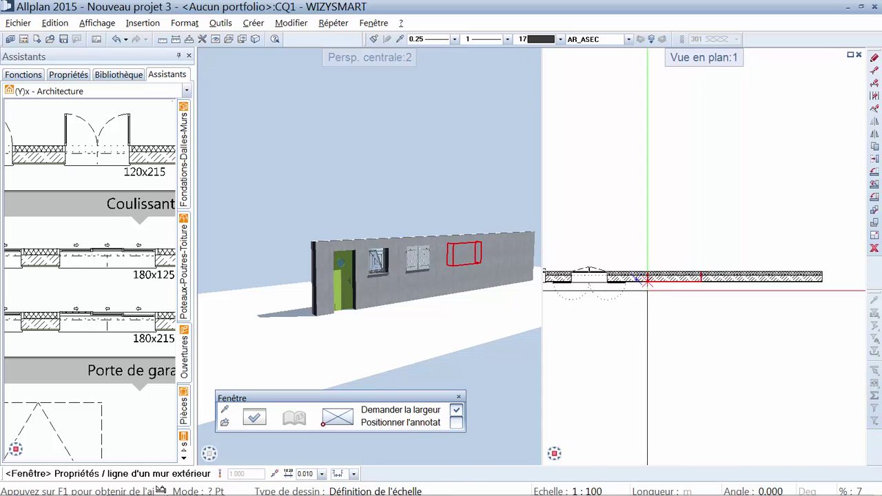
click(646, 279)
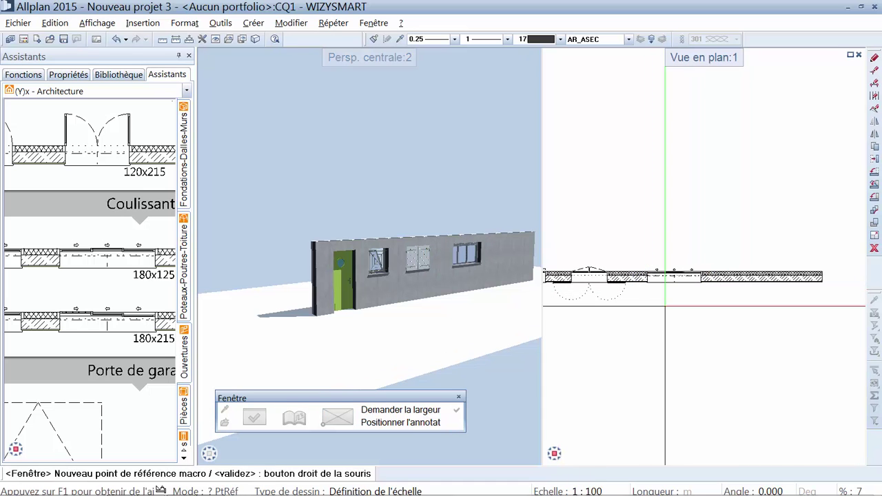
scroll(482, 255, up, 3)
scroll(441, 269, up, 2)
scroll(482, 290, up, 2)
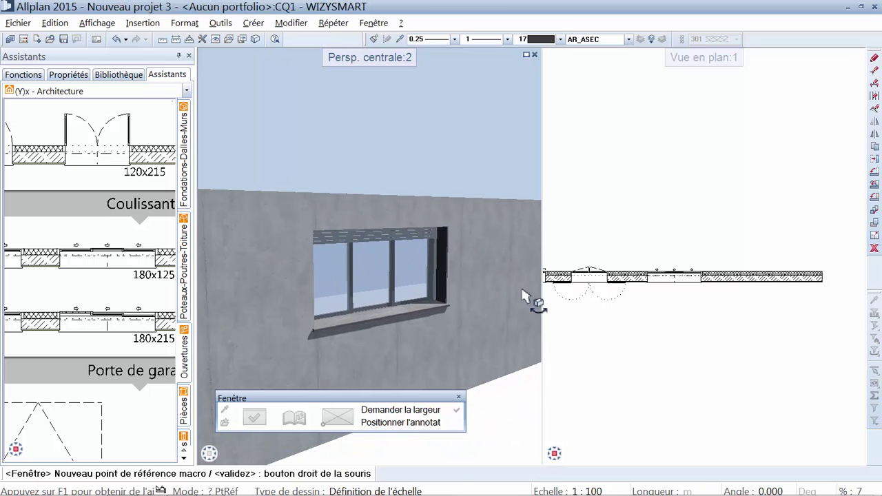
scroll(430, 279, up, 1)
right_click(429, 279)
key(Escape)
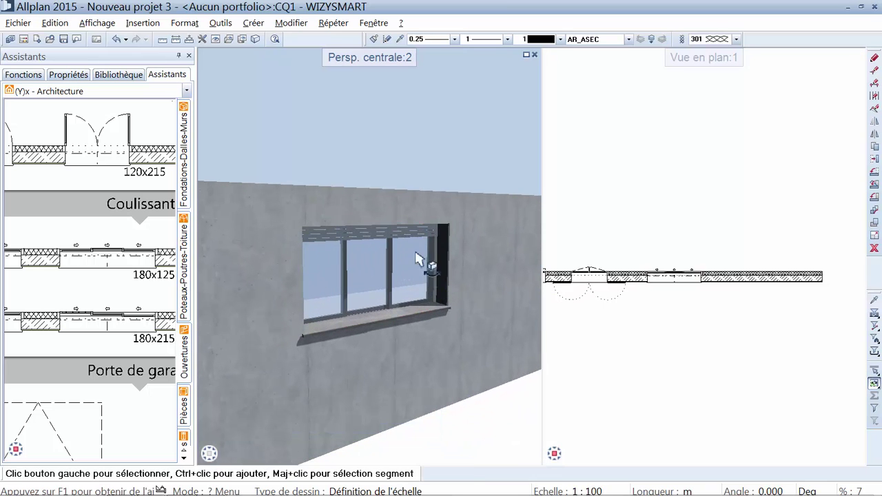
drag(417, 258, 441, 266)
scroll(684, 269, up, 2)
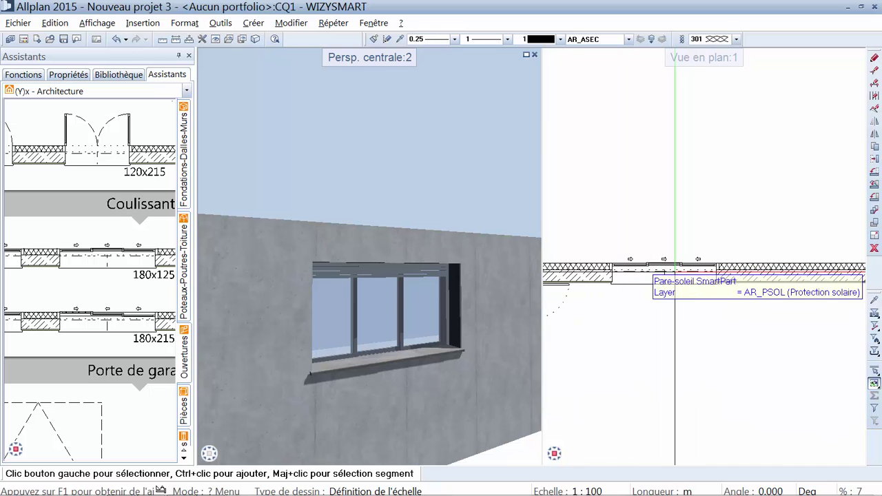
Lower the sliding window's rolling shutter partway so its slats cover the upper glazing.
double_click(443, 310)
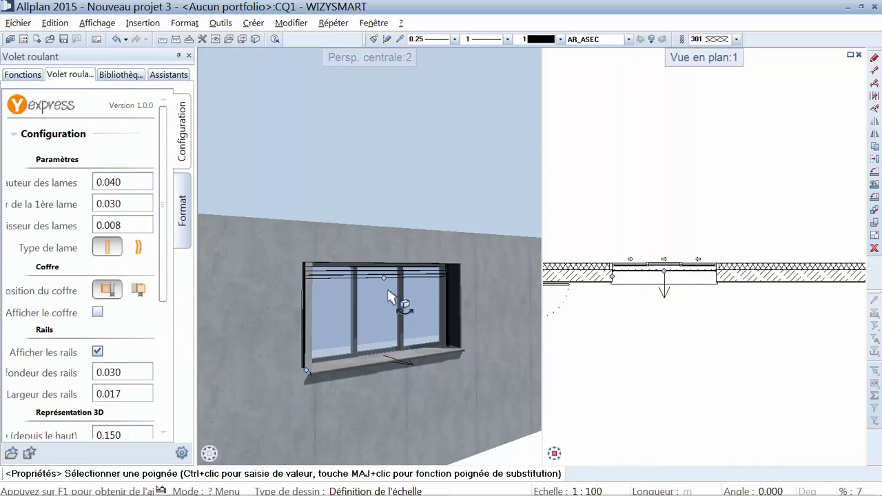
click(384, 278)
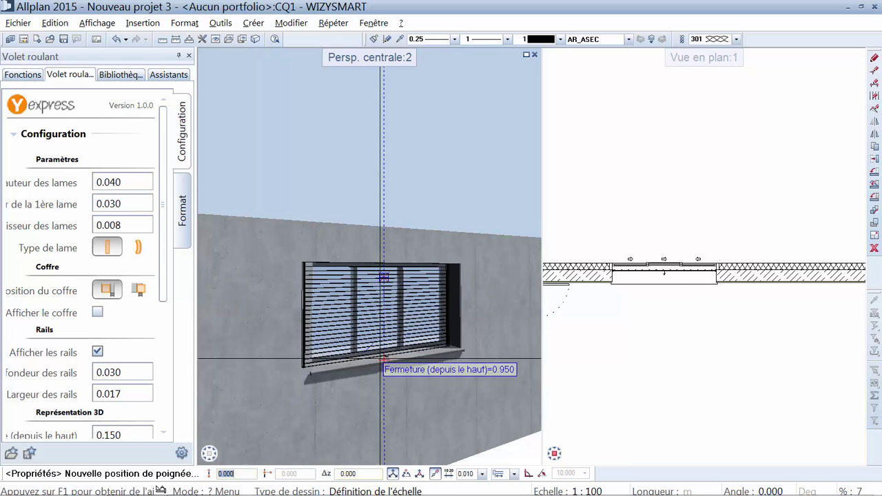
click(384, 302)
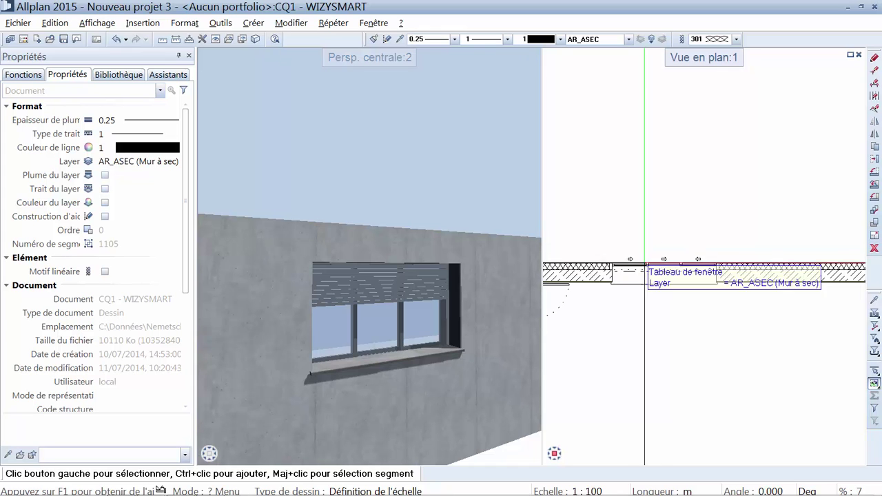
Slide one window sash further right and another to the left along their rails.
scroll(646, 269, up, 3)
click(687, 252)
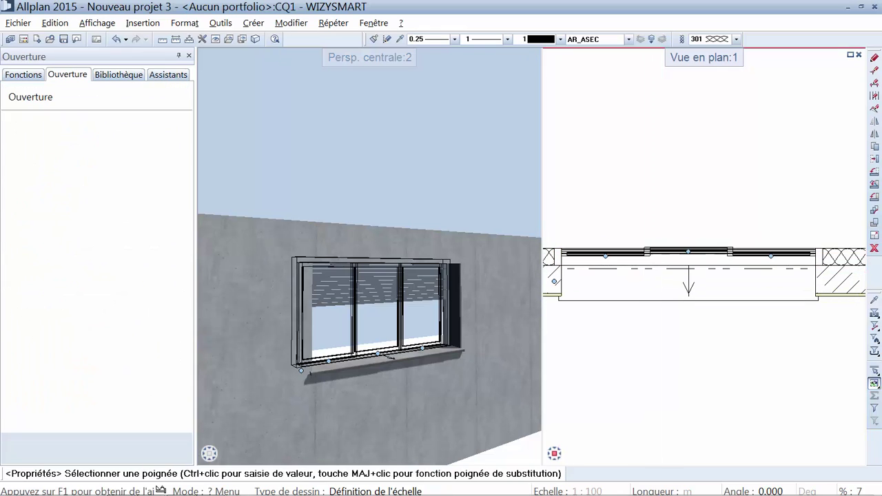
click(606, 255)
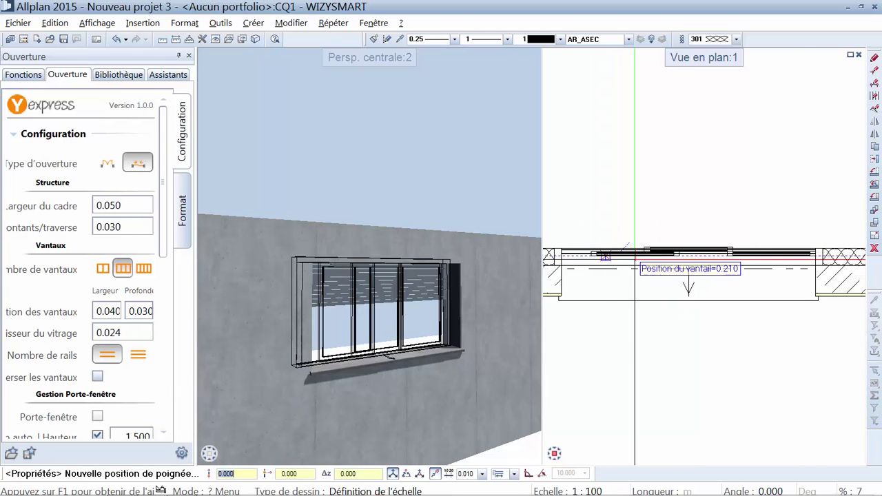
click(640, 255)
click(770, 255)
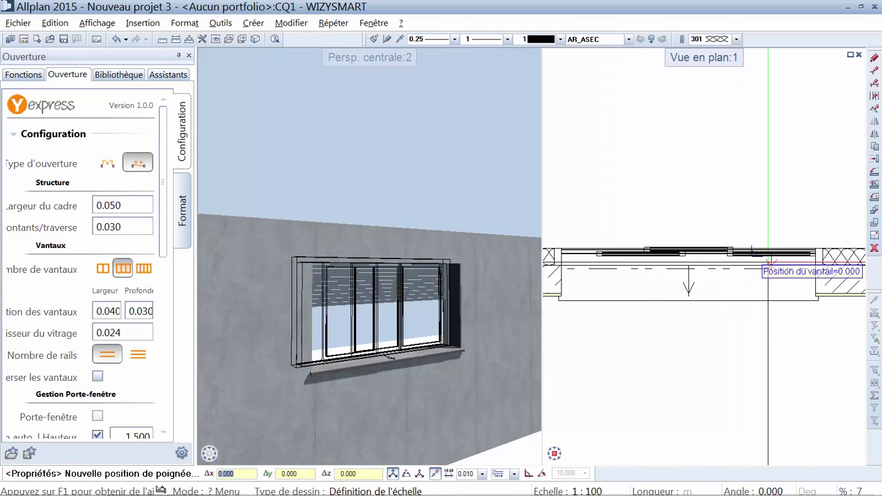
click(741, 256)
key(Escape)
mouse_move(431, 323)
shift+middle_down()
mouse_move(350, 334)
mouse_move(360, 319)
shift+middle_up()
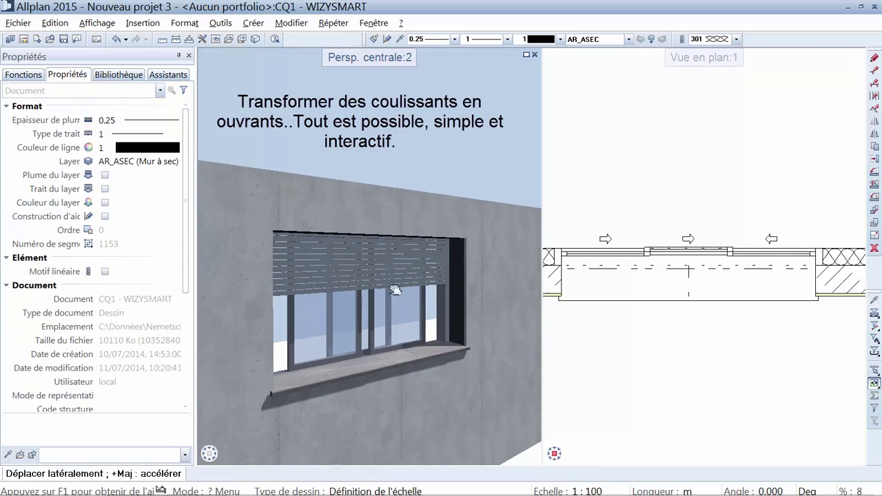
Change the window to three casement leaves swung open (middle about 25°), with the outer two set Fixe.
double_click(689, 271)
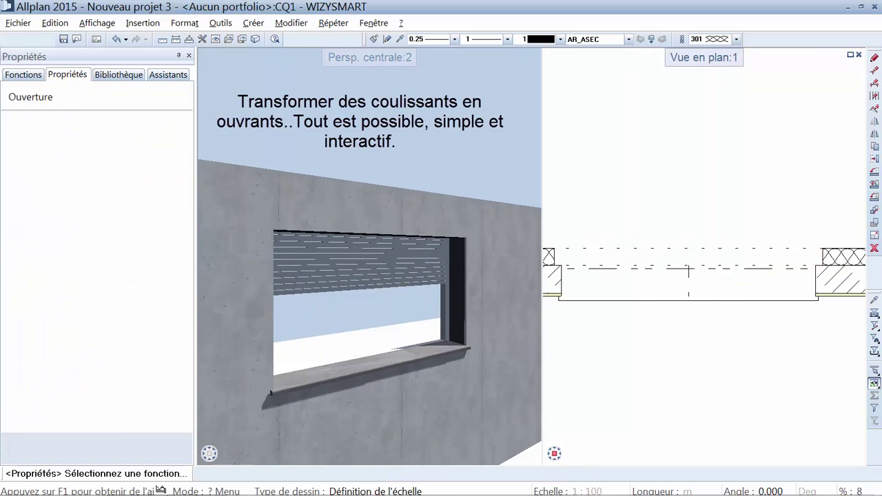
click(106, 169)
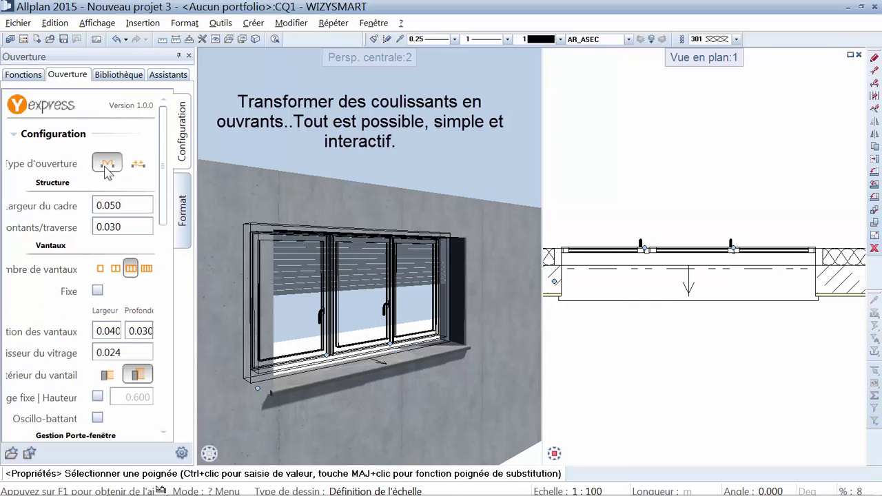
click(646, 250)
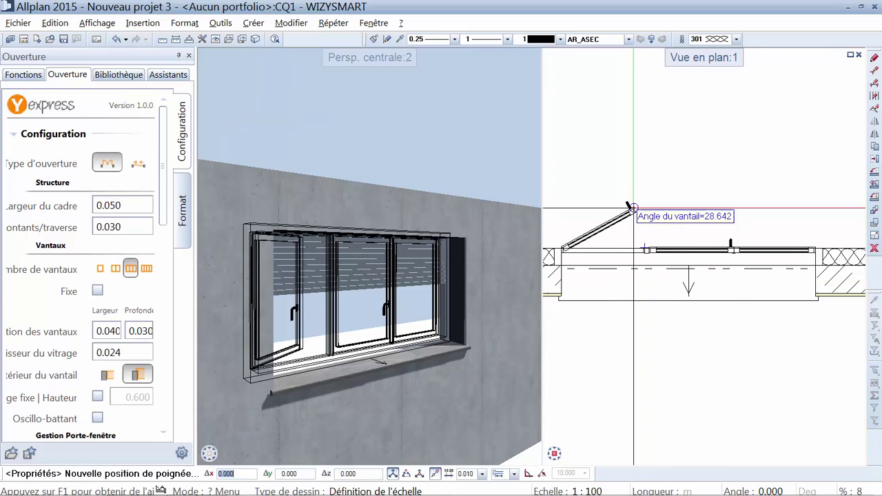
click(632, 199)
click(733, 247)
click(725, 212)
click(811, 249)
click(754, 196)
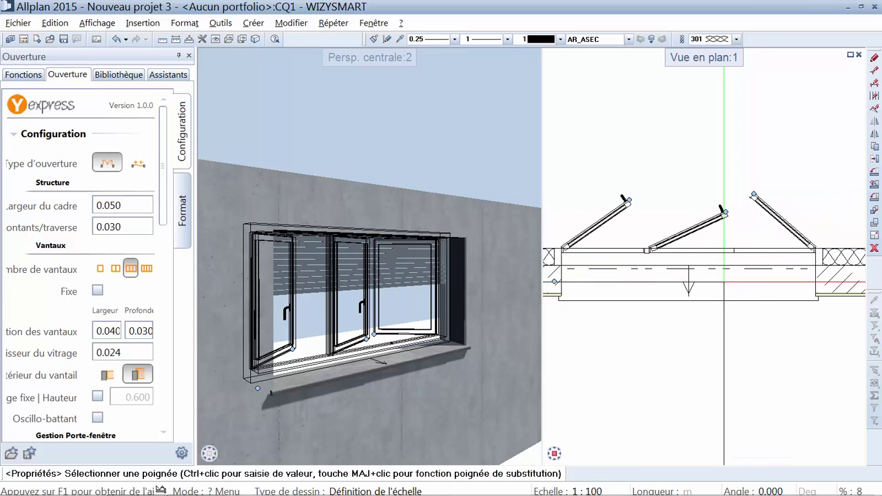
click(97, 290)
key(Escape)
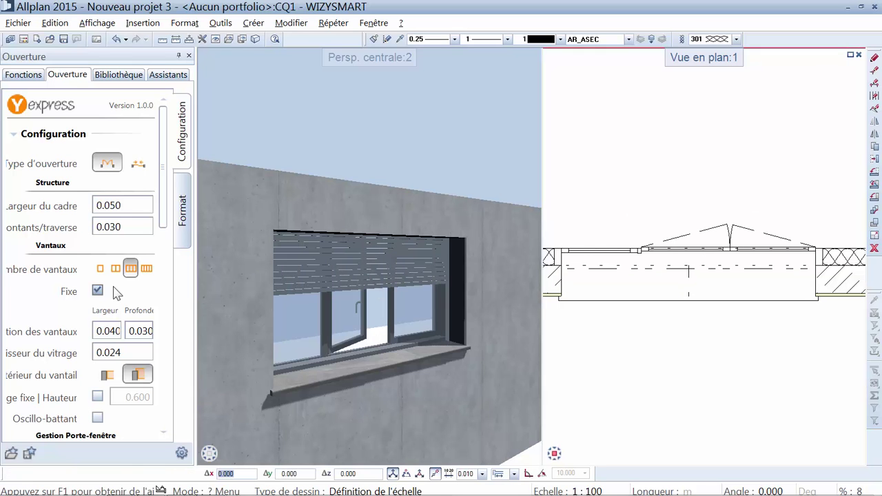
drag(310, 349, 288, 292)
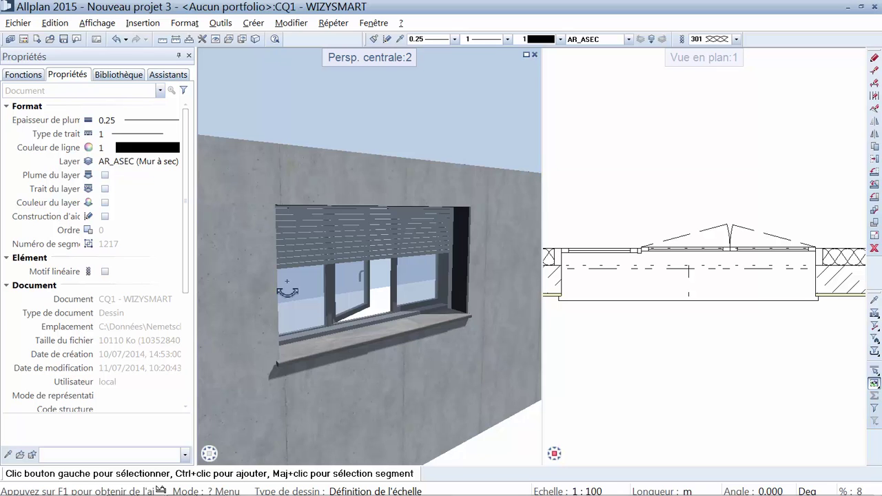
Pan along the wall and browse the architecture SmartPart catalogue to the Porte de garage entry.
scroll(287, 292, down, 3)
middle_drag(366, 299, 429, 277)
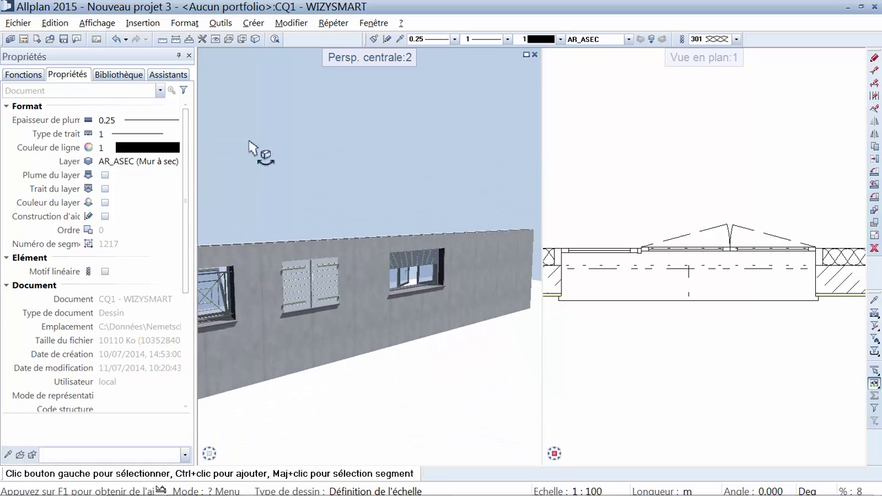
click(168, 75)
scroll(89, 276, down, 5)
scroll(90, 276, down, 5)
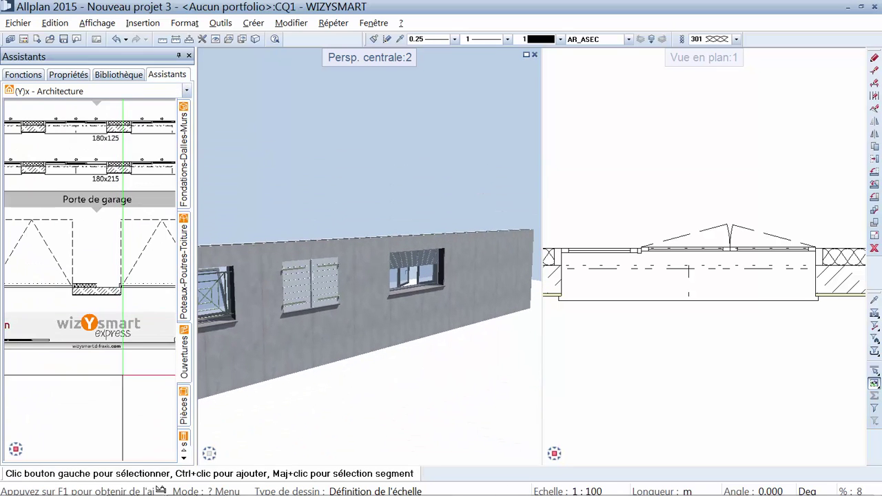
scroll(123, 376, down, 2)
scroll(122, 372, up, 2)
middle_drag(122, 372, 147, 392)
scroll(147, 393, up, 2)
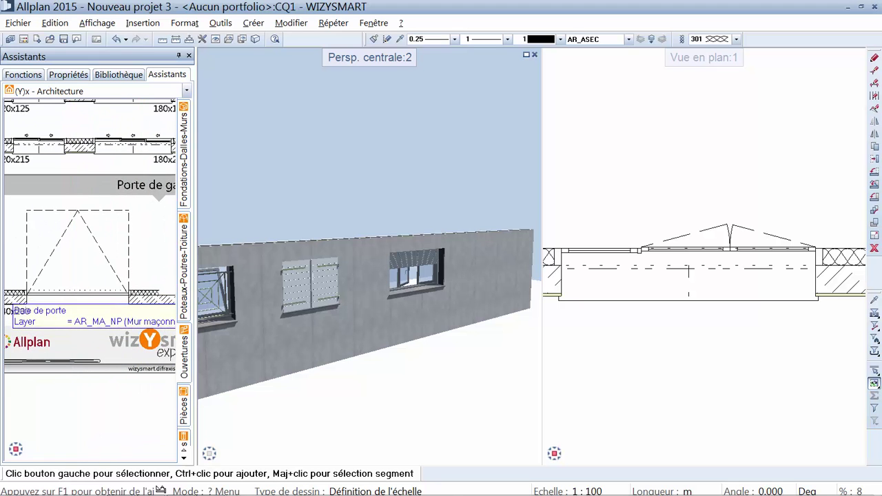
Place the Porte de garage SmartPart in the wall's right end and confirm it.
double_click(14, 303)
click(606, 305)
key(Return)
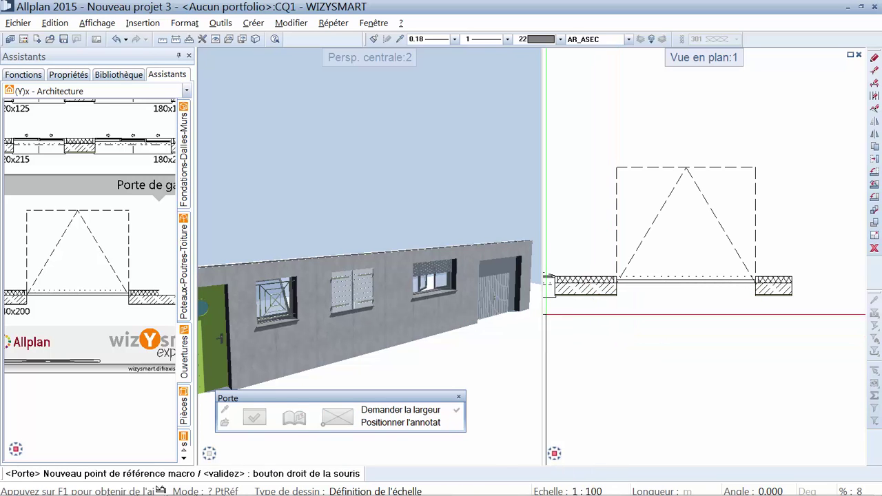
middle_drag(414, 310, 467, 305)
key(Escape)
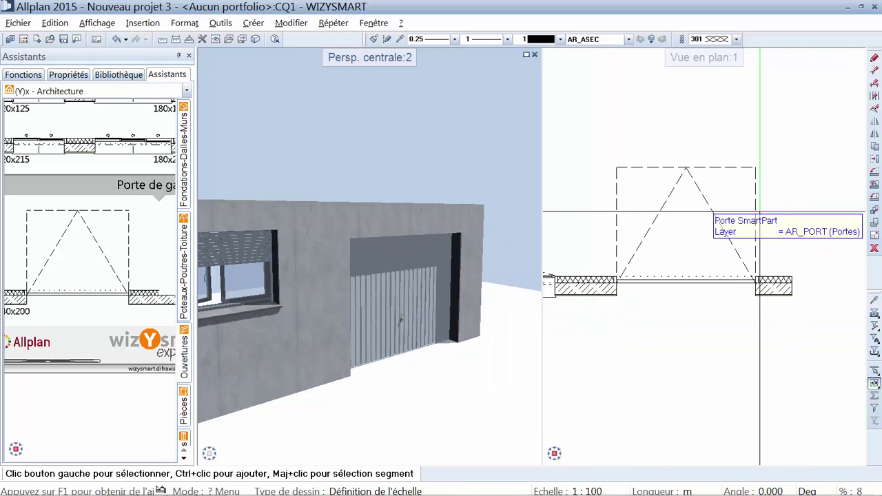
Raise the garage door's opening handle so the door tilts almost fully open.
double_click(401, 318)
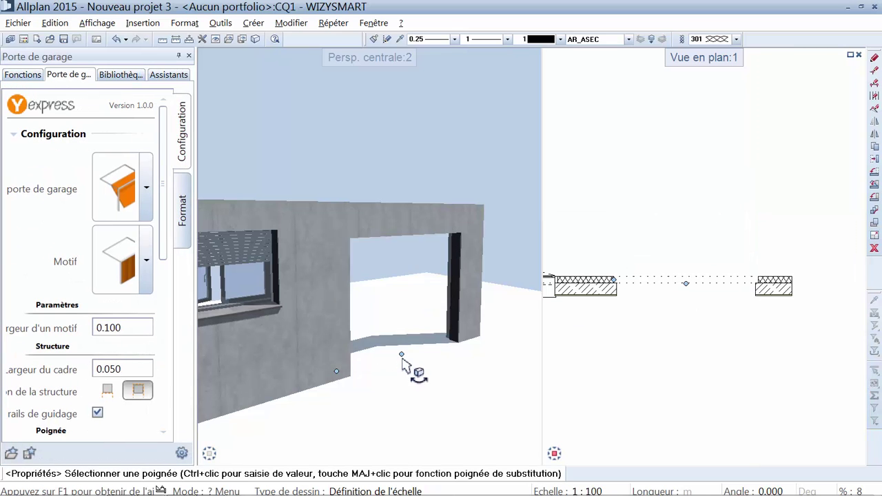
click(402, 357)
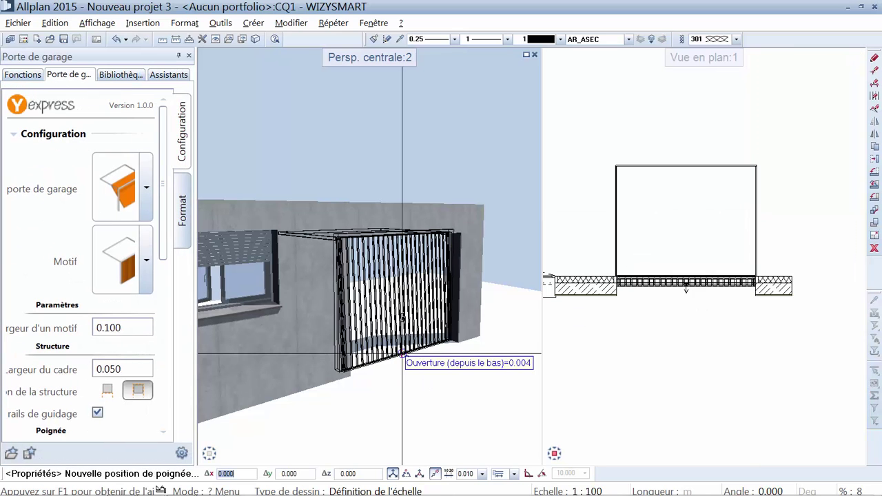
click(421, 253)
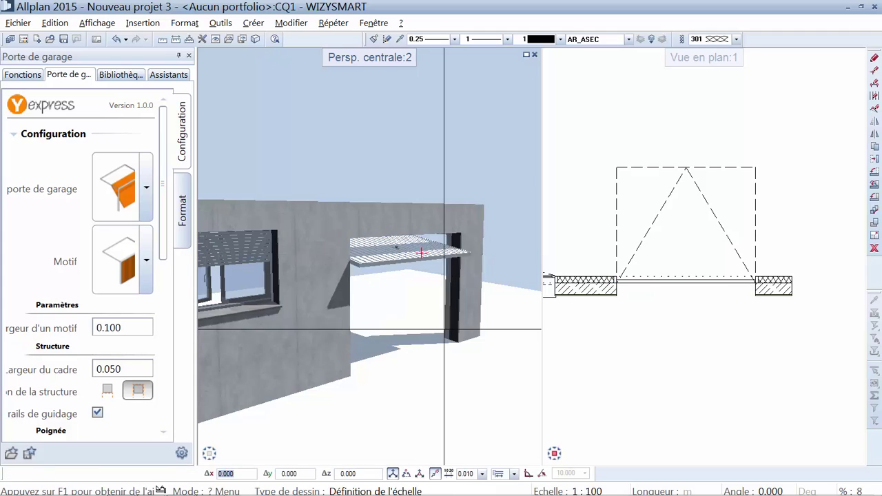